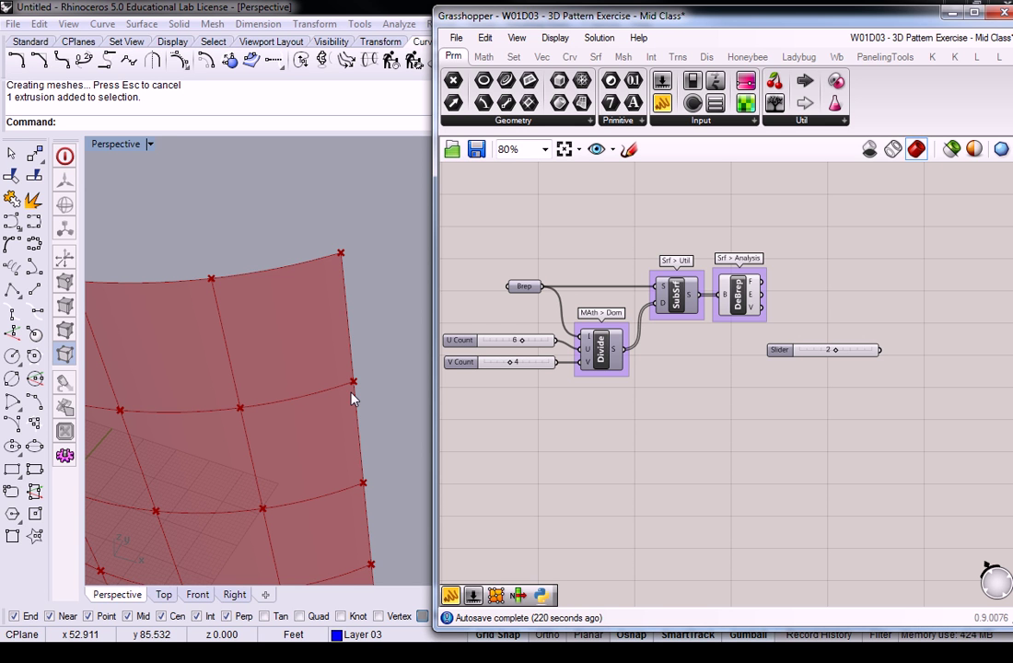
Step: Add a List Item component to the canvas, up and beyond the DeBrep component
right_click_drag(353, 398, 333, 362)
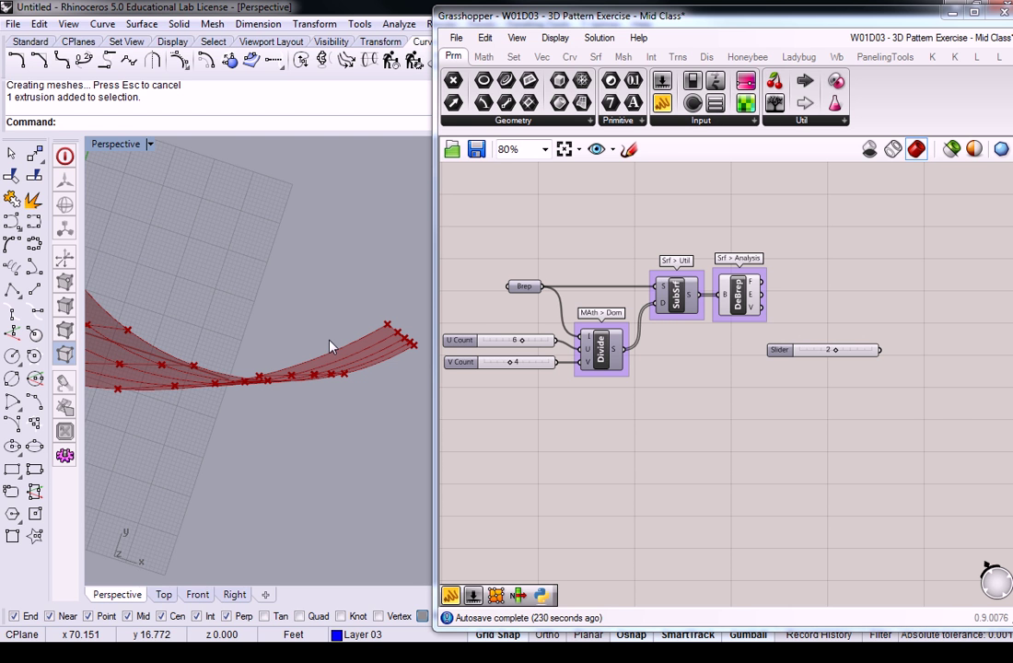
right_click_drag(312, 338, 323, 317)
scroll(862, 286, "up", 4)
right_click_drag(711, 289, 712, 345)
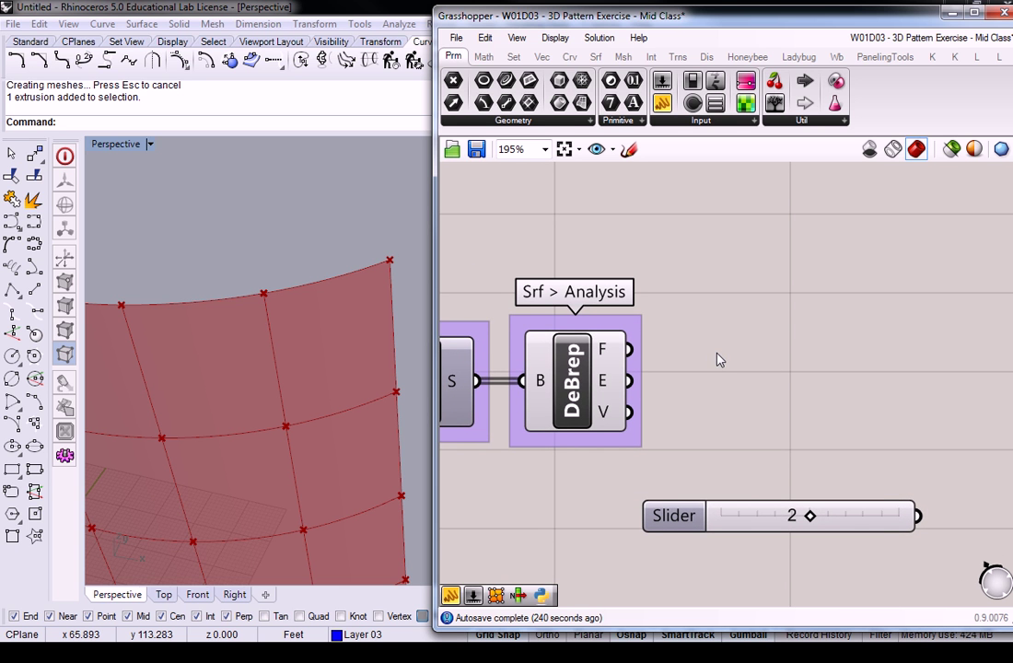
scroll(735, 344, "down", 2)
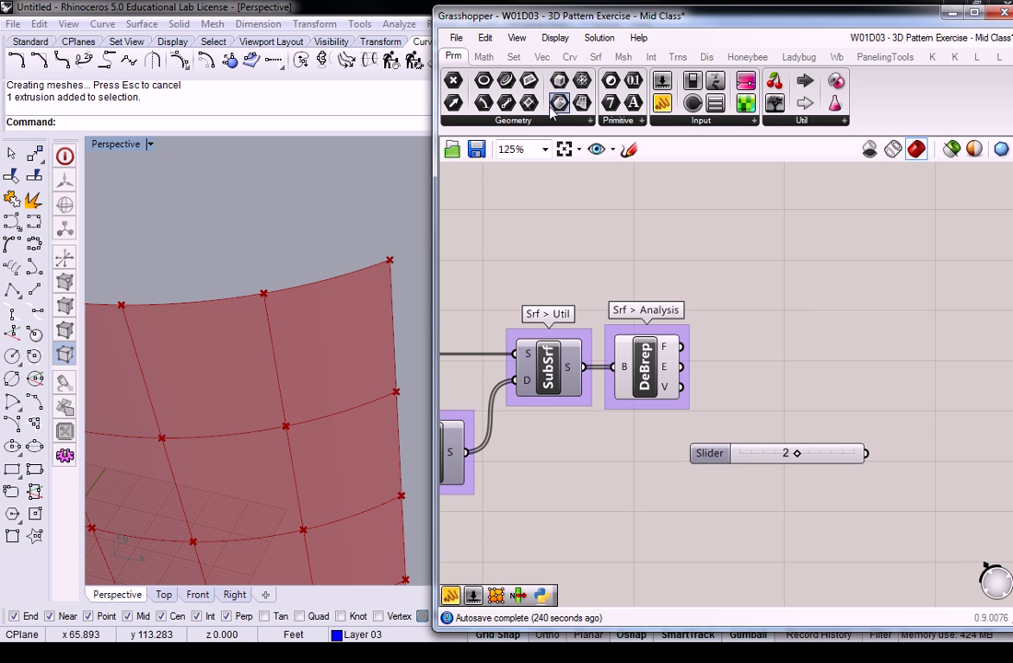
left_click(513, 56)
left_click(530, 121)
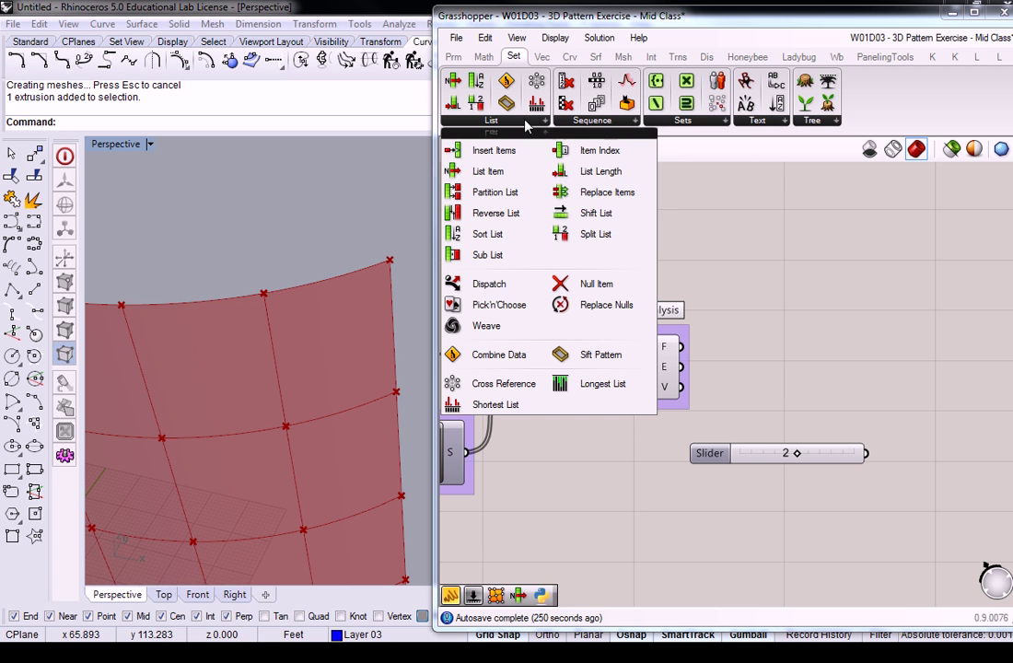
left_click_drag(487, 171, 766, 304)
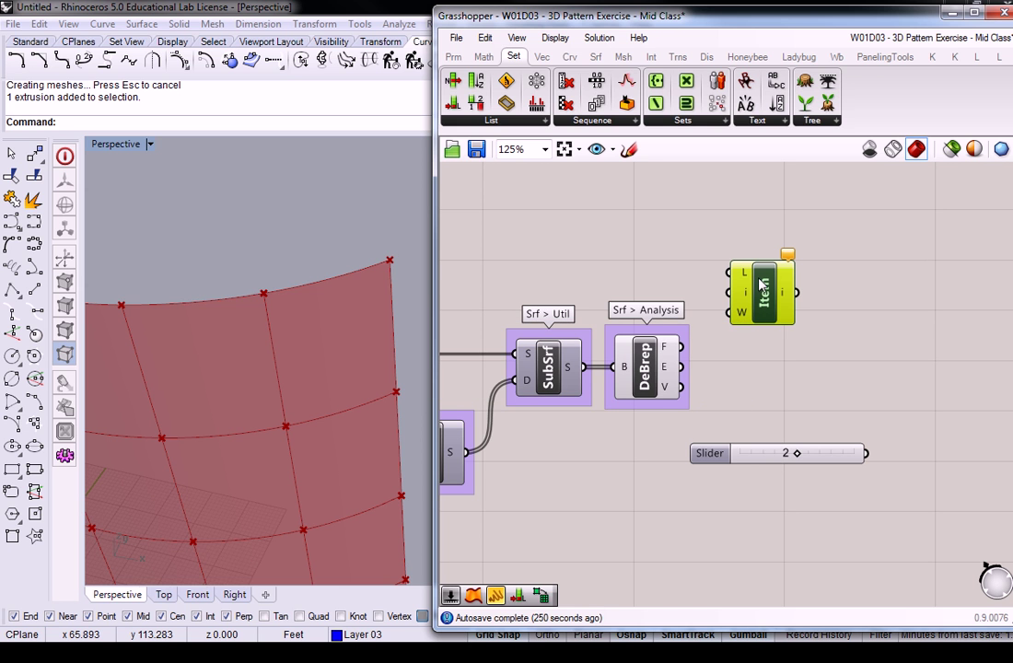
Step: Group the List Item component, label the group "Set > List", and shift it further from DeBrep
key("ctrl+g")
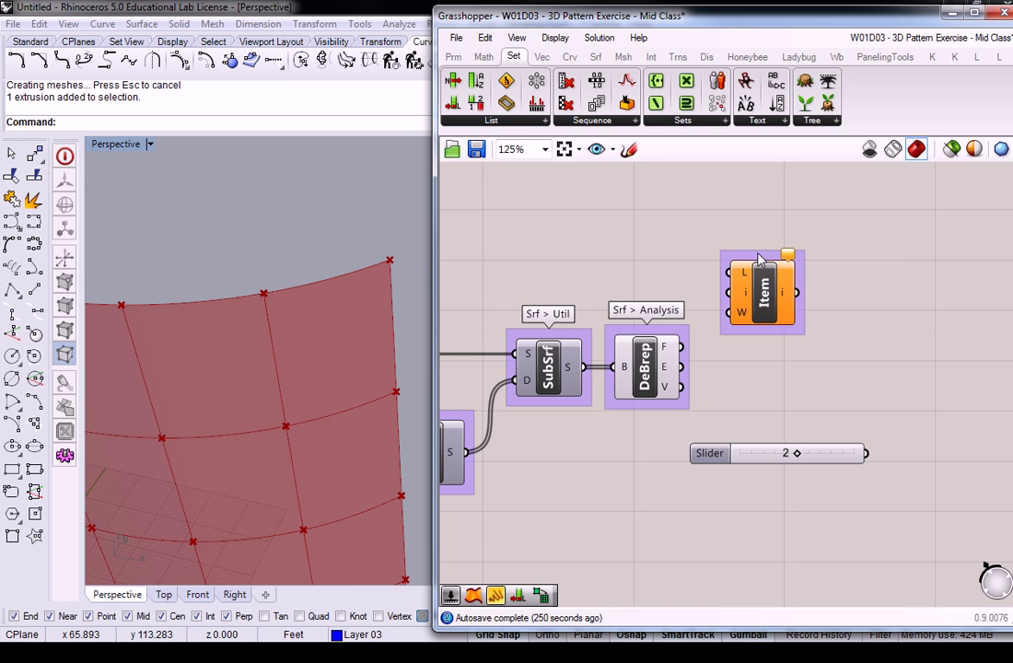
right_click(761, 258)
type("List >")
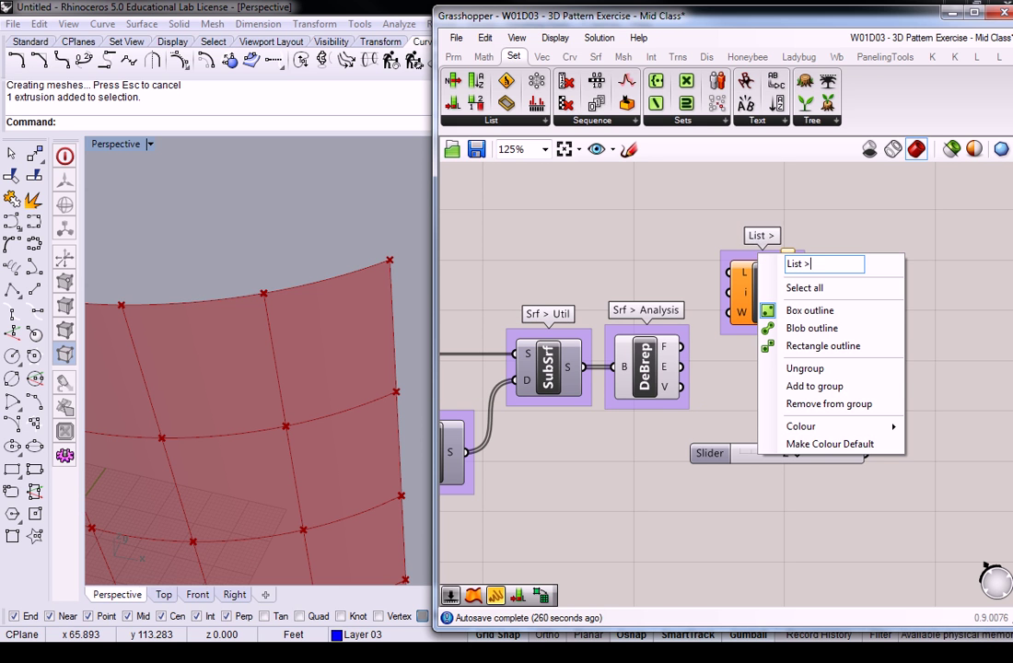
key("BackSpace")
key("BackSpace")
key("BackSpace")
key("BackSpace")
key("BackSpace")
key("BackSpace")
type("Set > List")
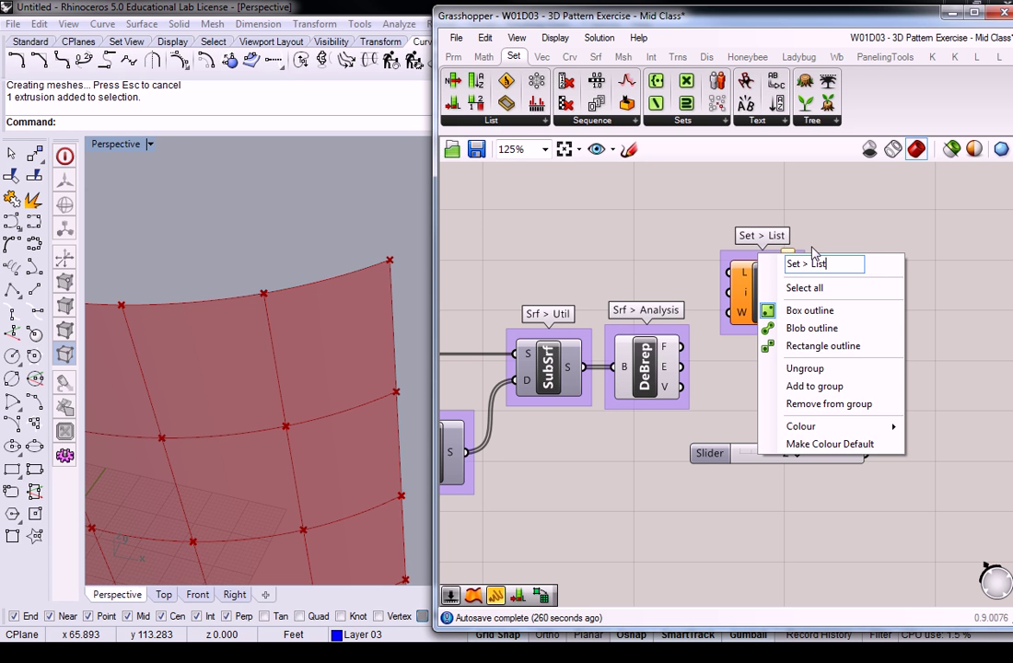
key("Return")
left_click_drag(763, 293, 814, 299)
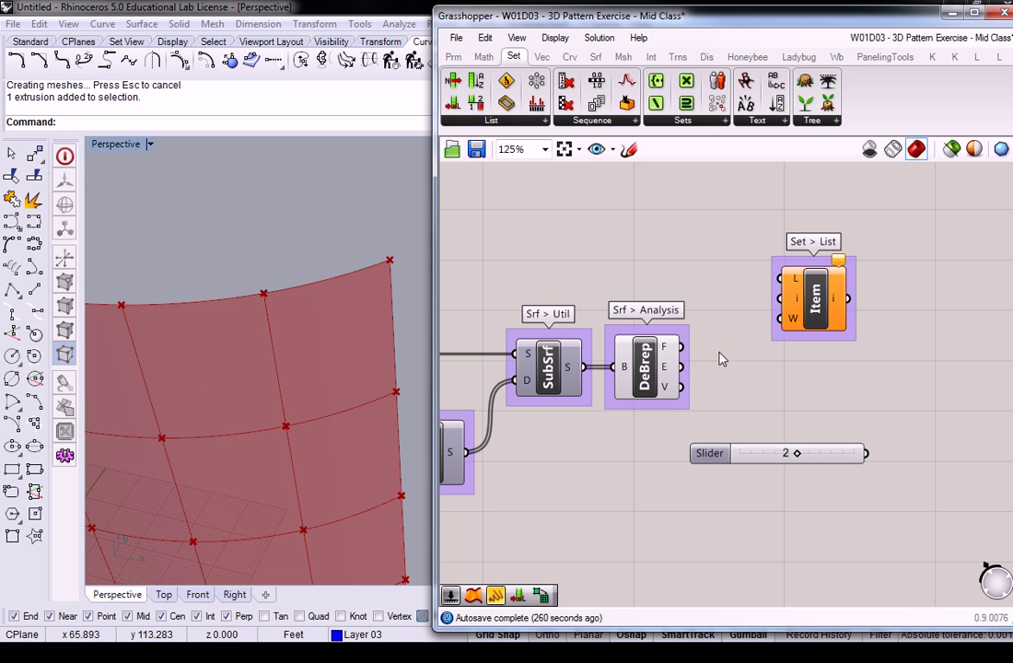
Step: Connect DeBrep's edges output to the List Item's list input and move the List Item slightly higher
mouse_move(673, 372)
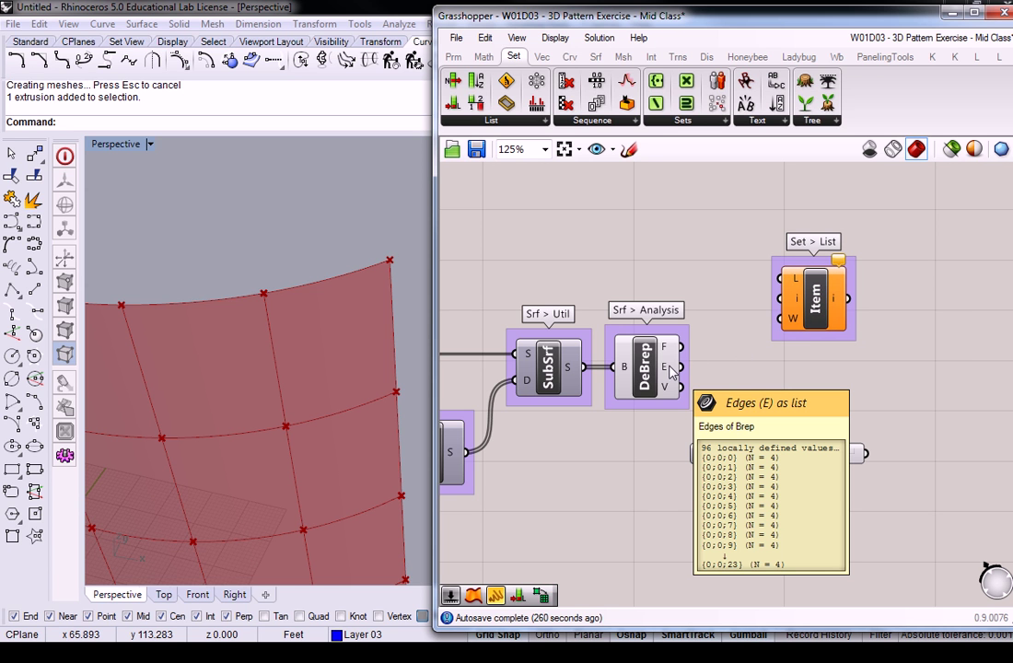
left_click_drag(672, 371, 770, 288)
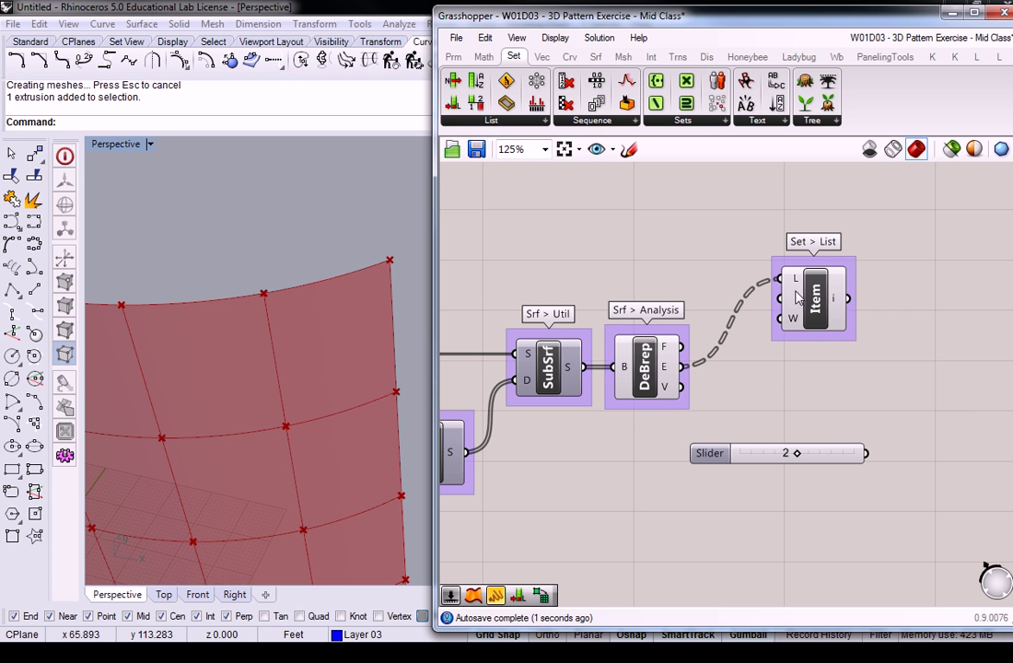
left_click_drag(798, 287, 806, 251)
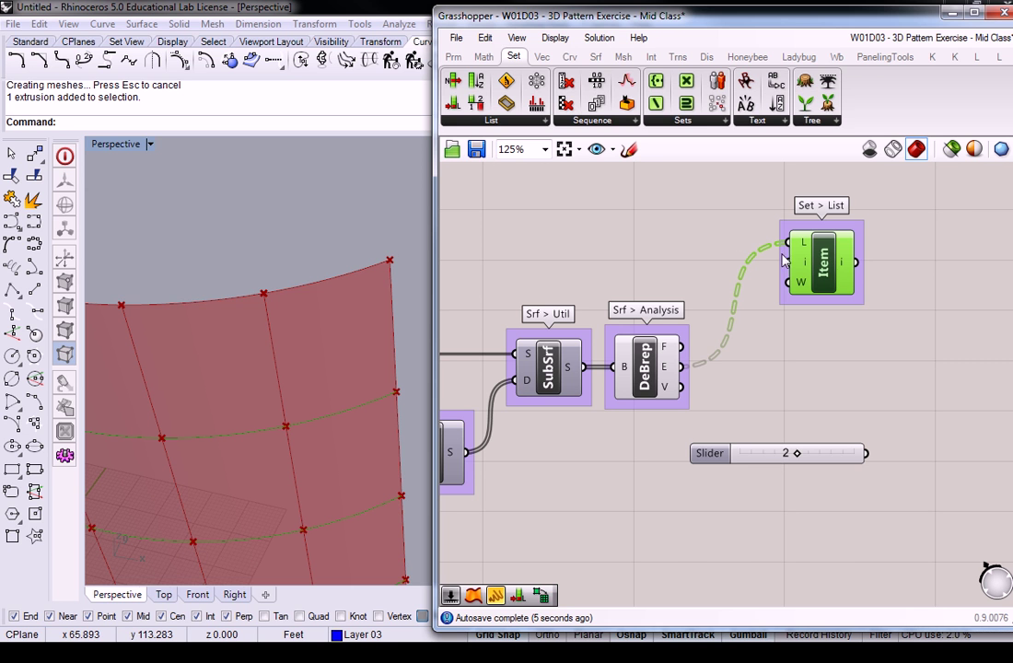
Step: Add an integer slider ranging from 0 to 3, connect it to the List Item's index input, and set it to 1
double_click(714, 250)
type("0<")
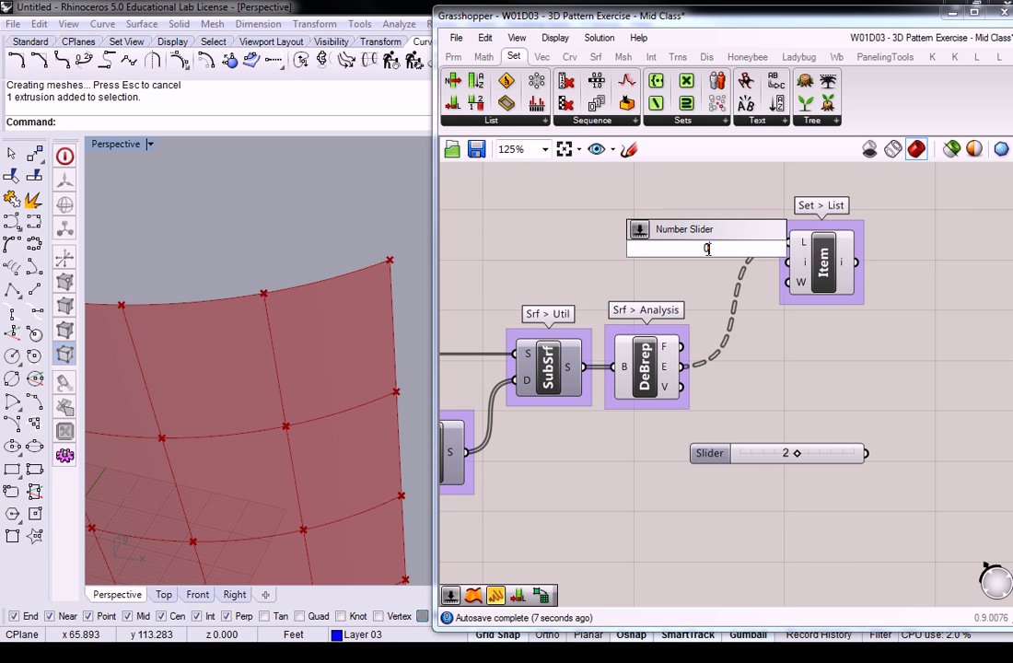
type("3")
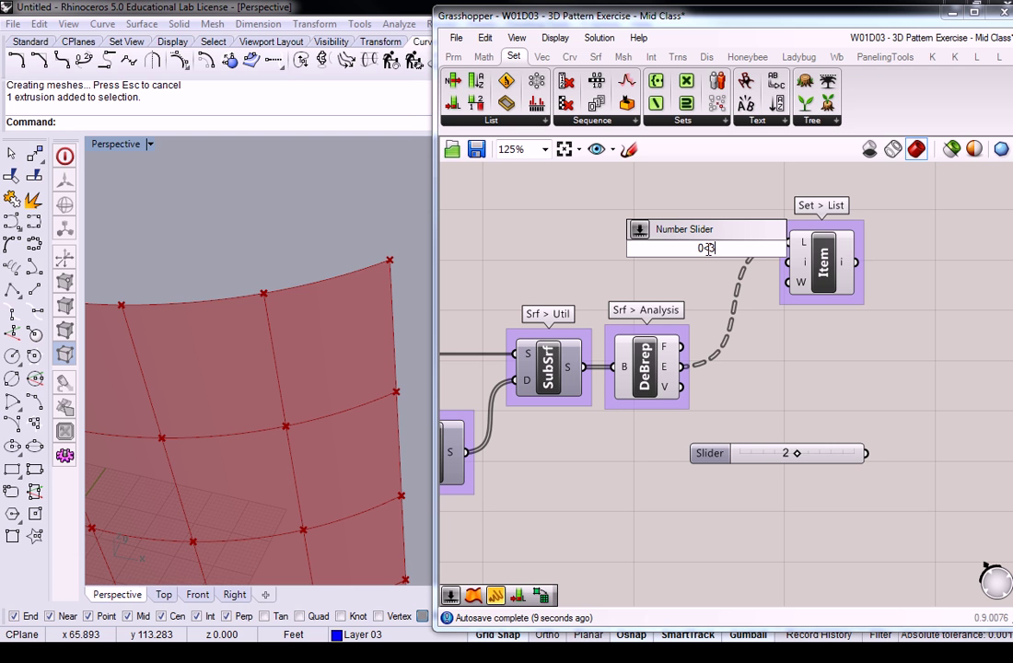
key("Return")
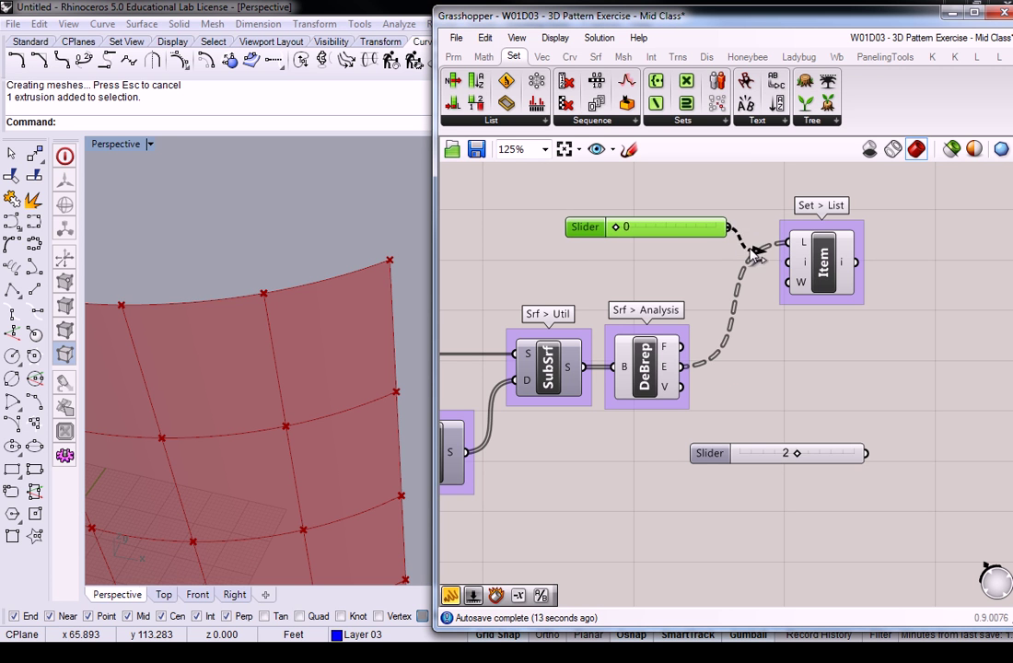
left_click(801, 272)
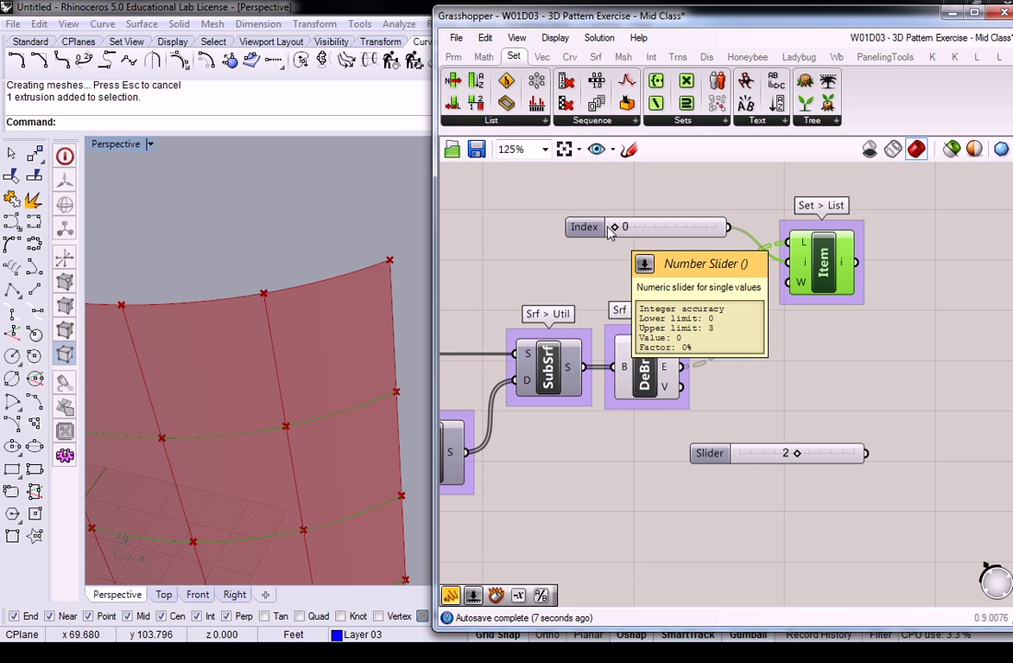
left_click_drag(612, 230, 639, 233)
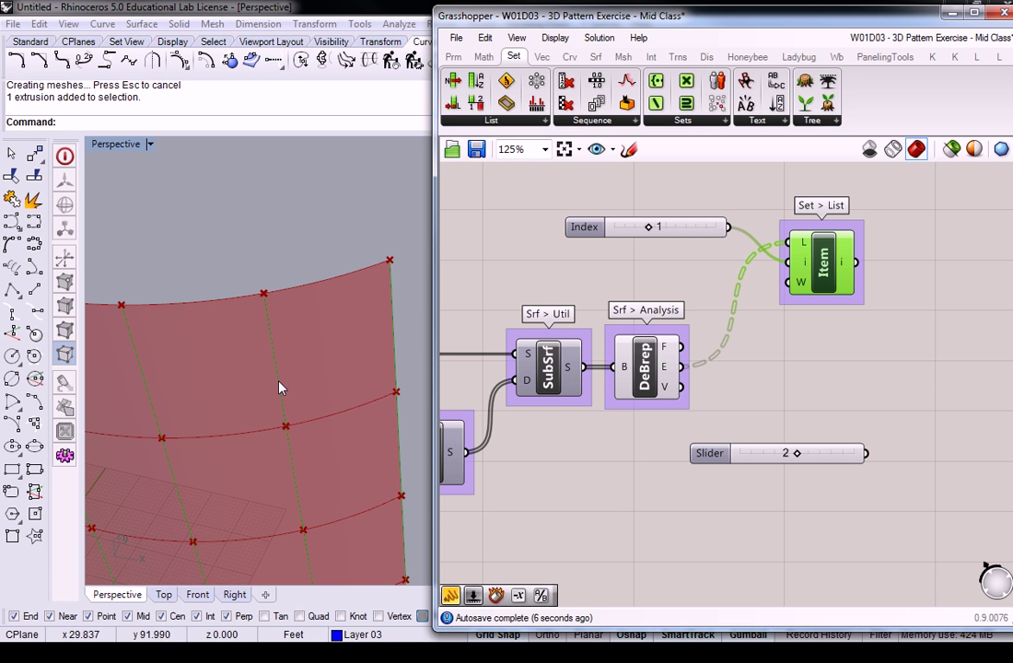
Step: Examine from several angles which panel edges the List Item selects on the curved surface
scroll(280, 384, "down", 4)
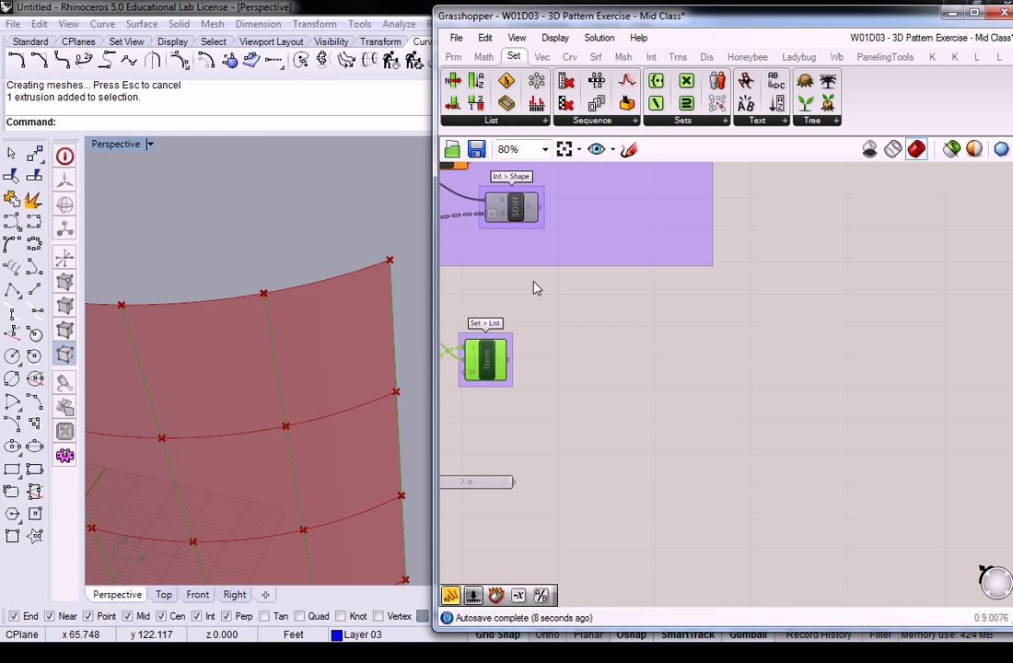
scroll(533, 287, "up", 2)
right_click_drag(533, 287, 826, 309)
right_click_drag(192, 222, 265, 310)
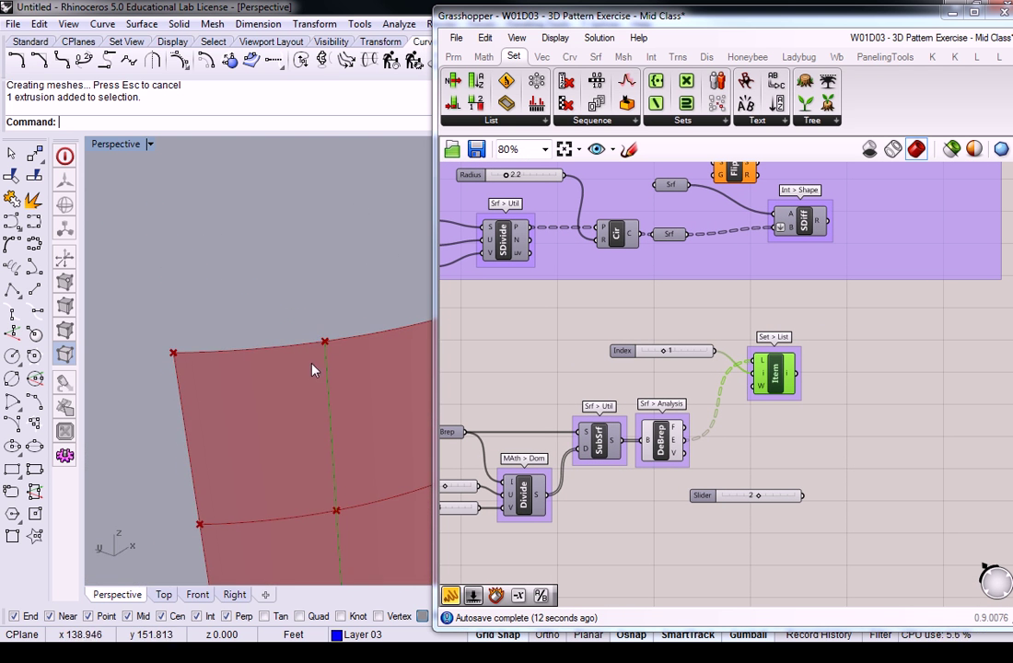
right_click_drag(335, 506, 334, 409)
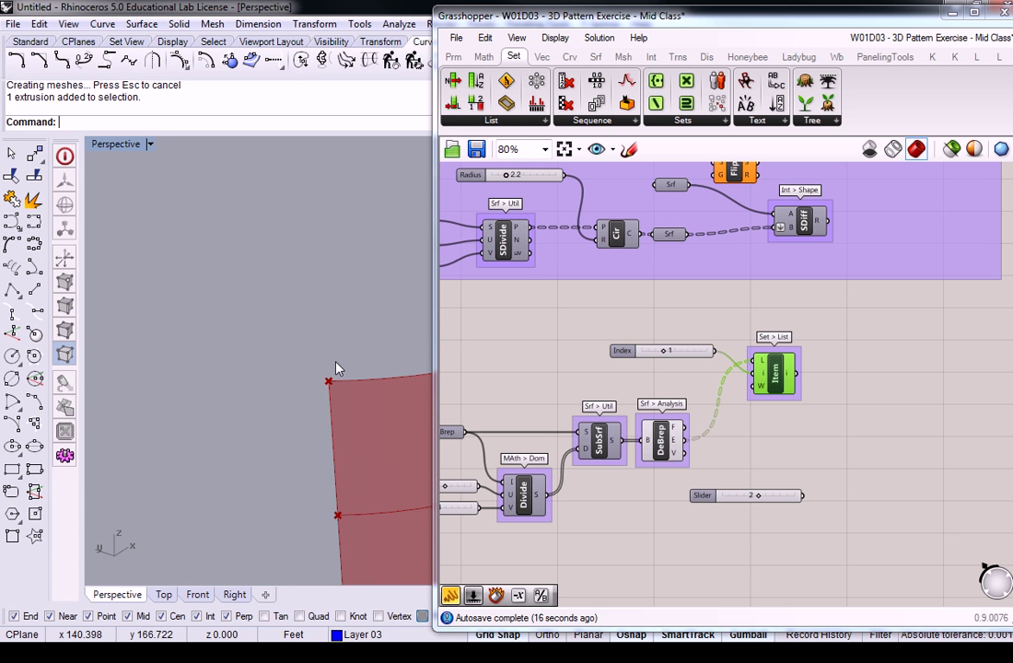
scroll(335, 367, "down", 5)
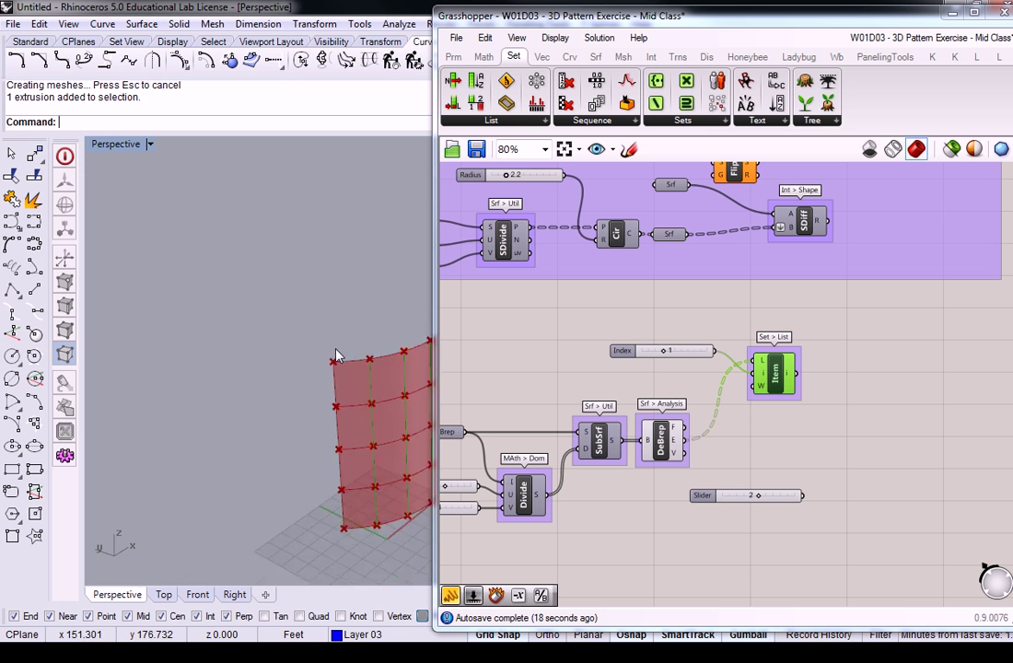
scroll(262, 357, "down", 1)
scroll(322, 301, "up", 6)
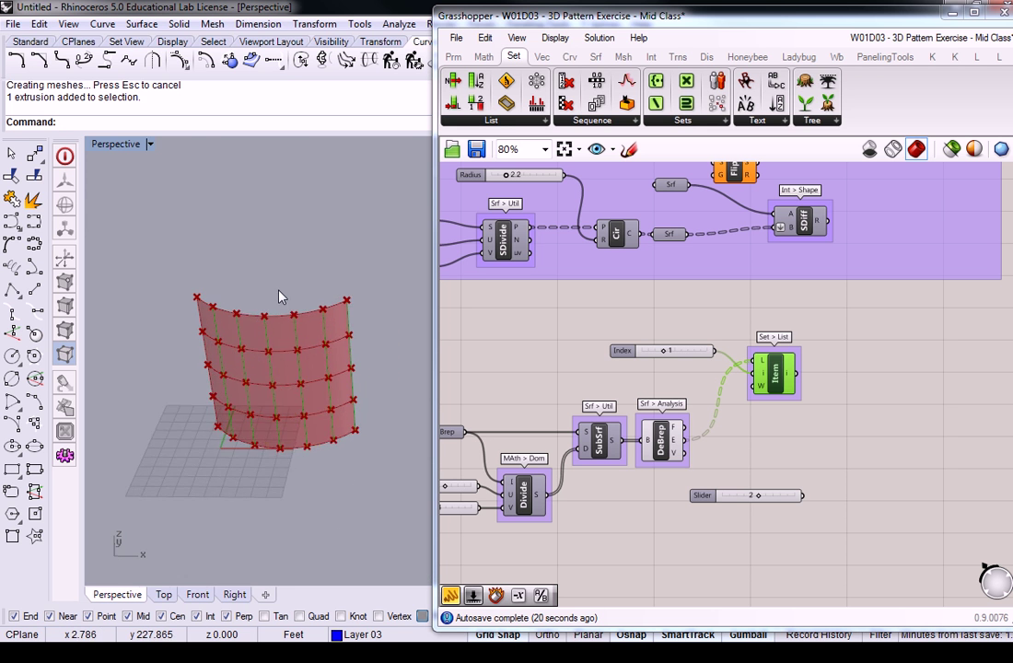
scroll(387, 339, "up", 3)
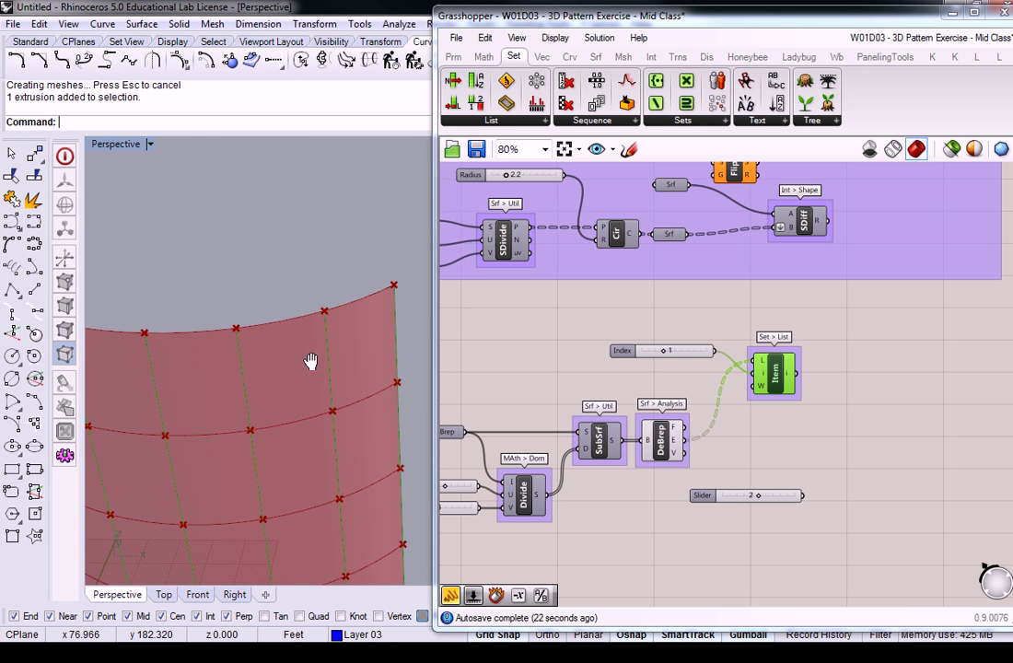
scroll(394, 345, "up", 3)
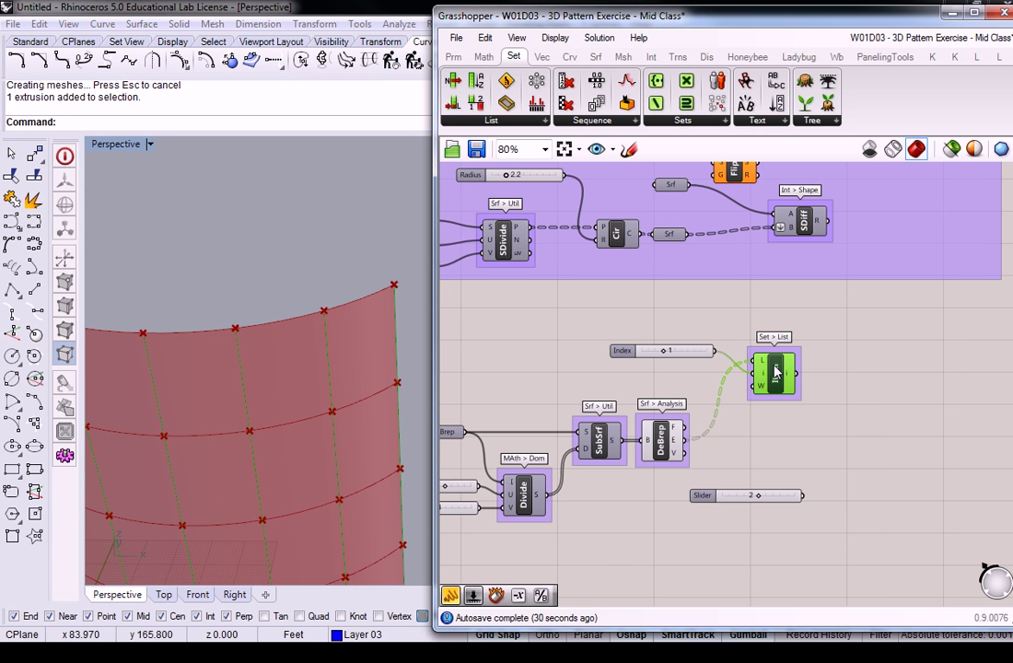
Step: Set the Index slider to 3 and move it slightly away from the List Item component
left_click_drag(663, 351, 702, 356)
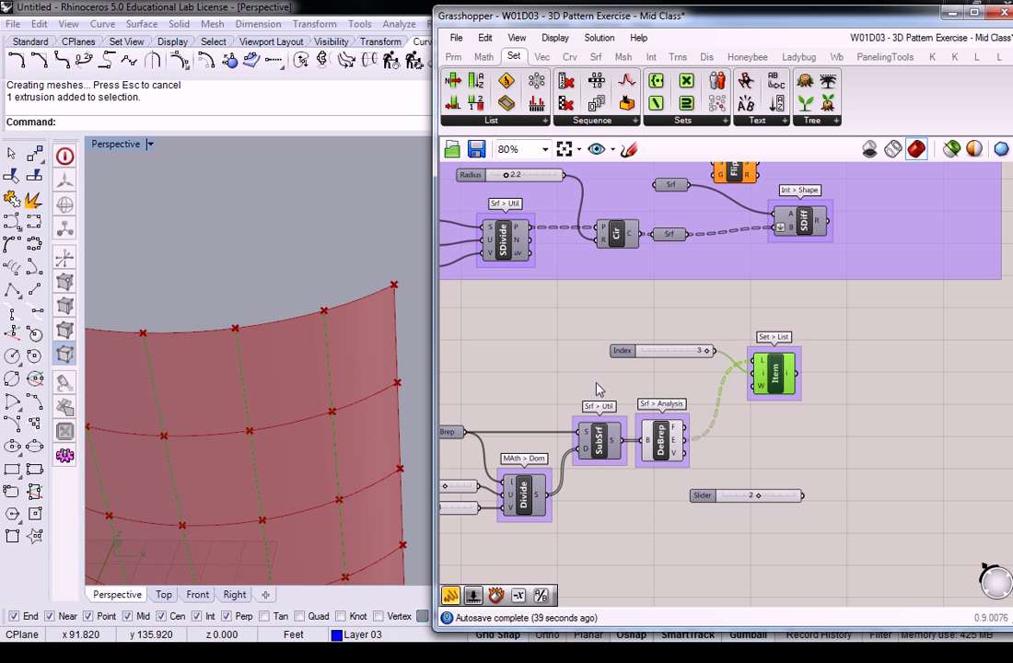
left_click_drag(632, 354, 619, 359)
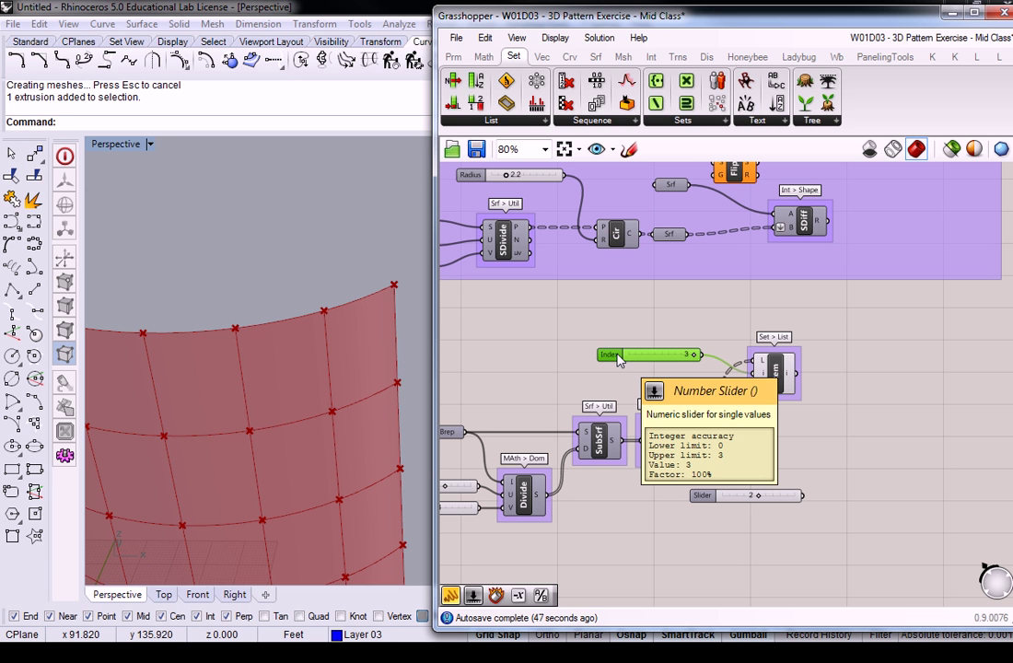
Step: Add a Loft component to the canvas after the List Item component
left_click(597, 57)
left_click(633, 121)
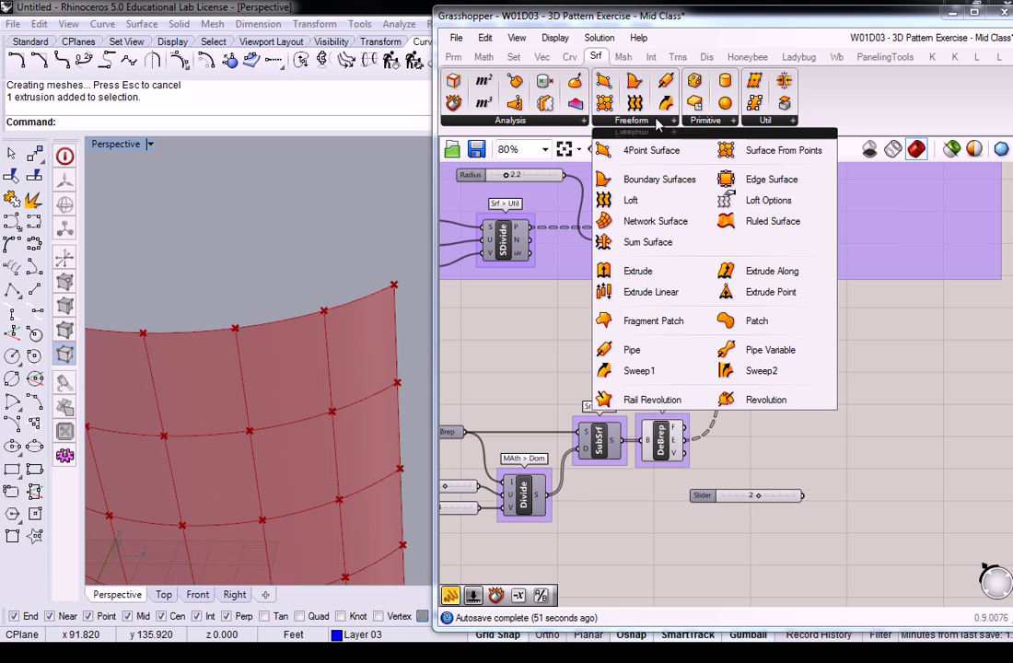
left_click(645, 205)
left_click(904, 341)
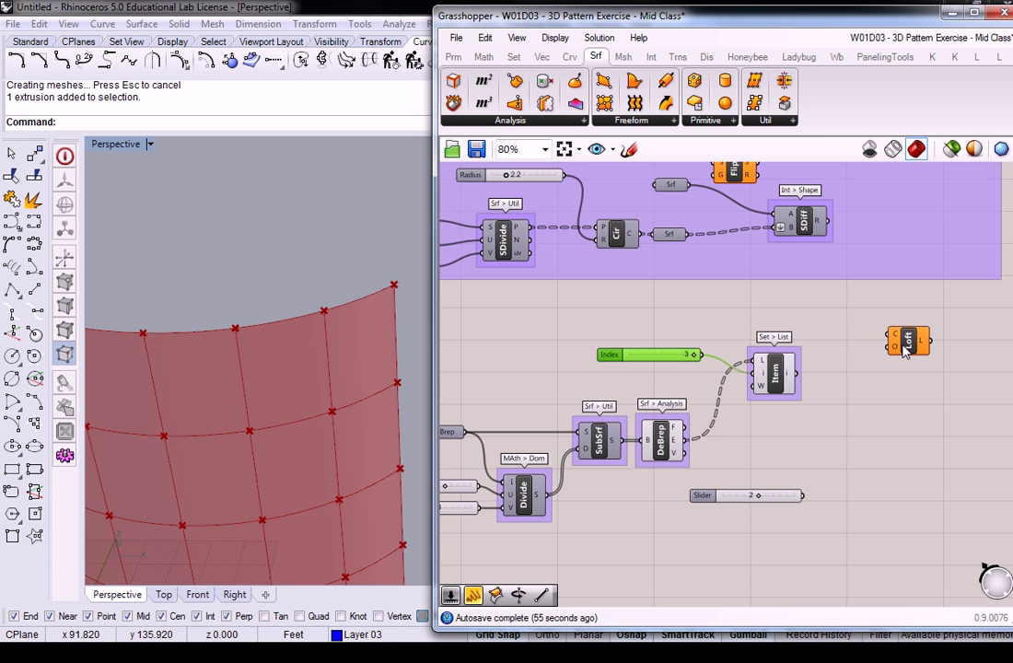
scroll(907, 348, "up", 5)
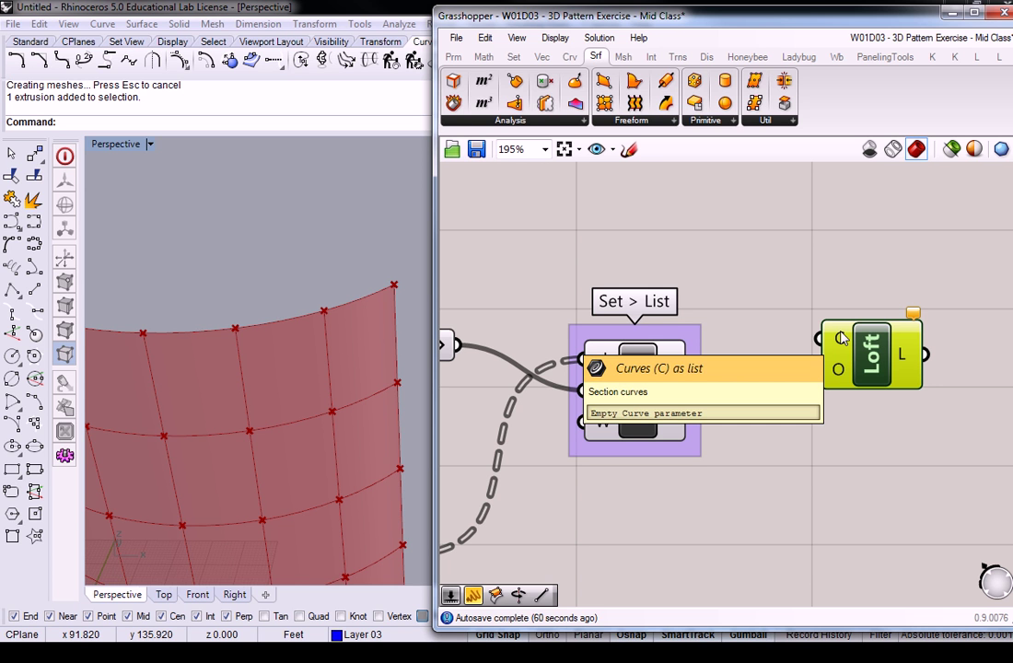
Step: Add a Ruled Surface component directly below the Loft component
left_click(656, 121)
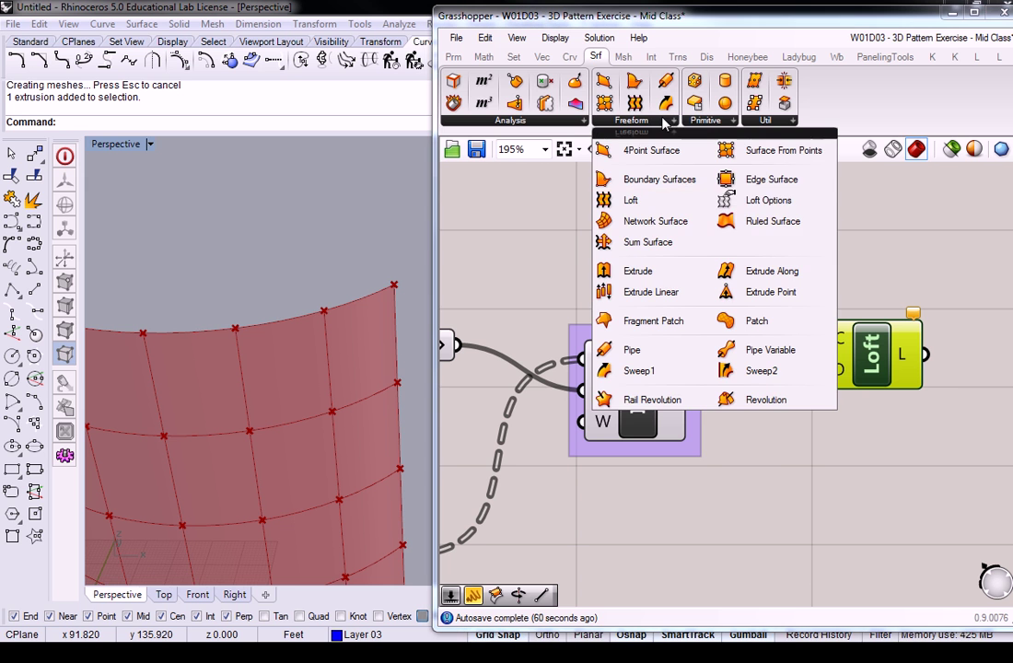
left_click(767, 222)
left_click(866, 451)
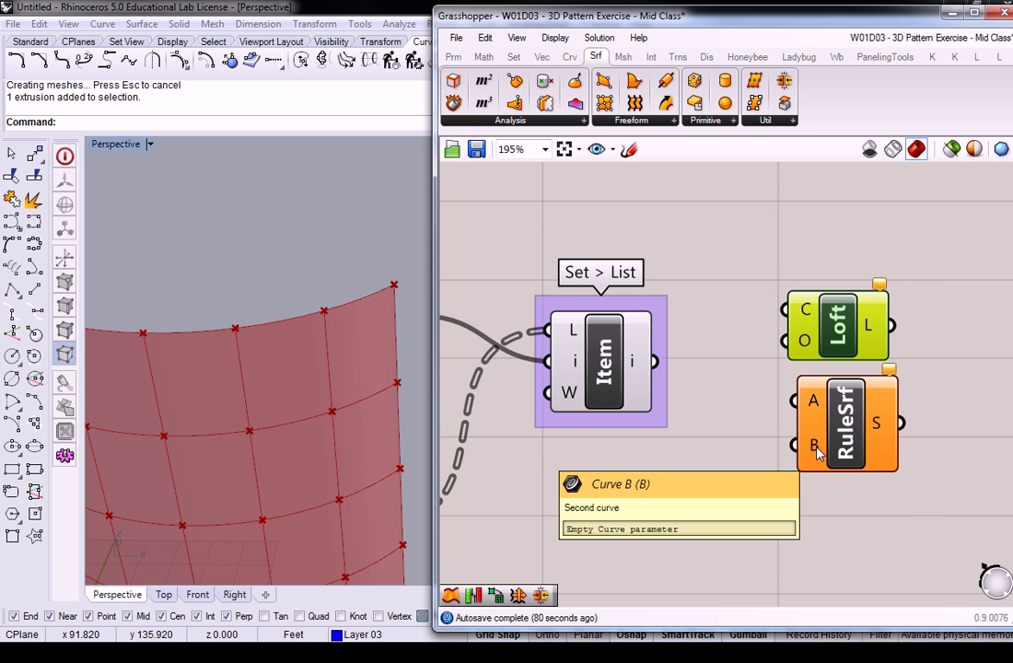
left_click_drag(818, 451, 817, 462)
left_click(751, 324)
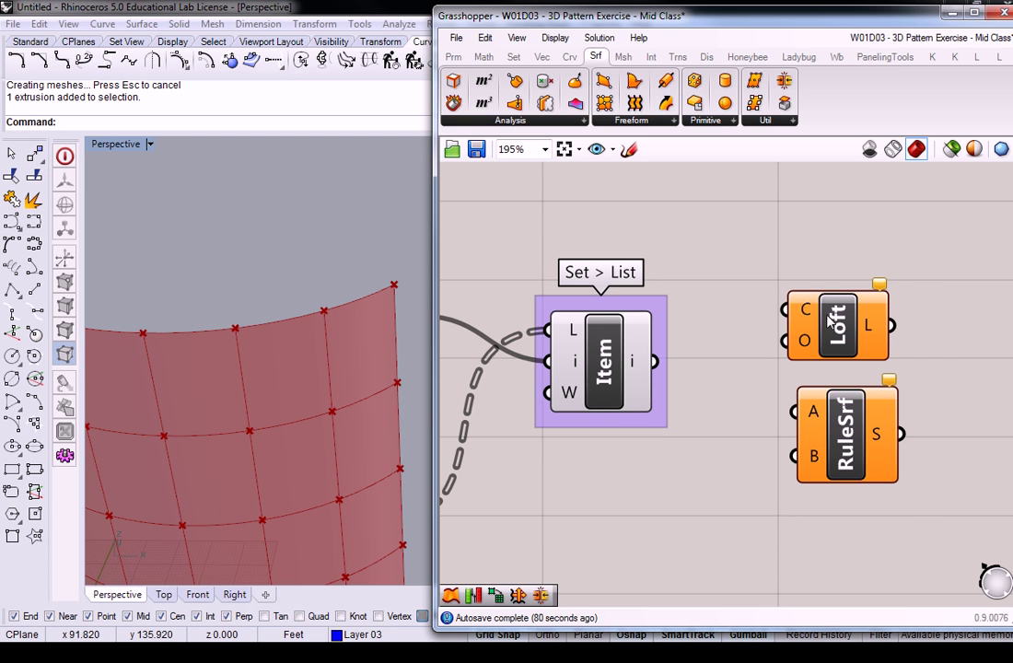
Step: Duplicate the Index slider above the original and connect the copy, set to 1, to the List Item's index input
right_click_drag(700, 365, 789, 358)
right_click_drag(716, 349, 821, 340)
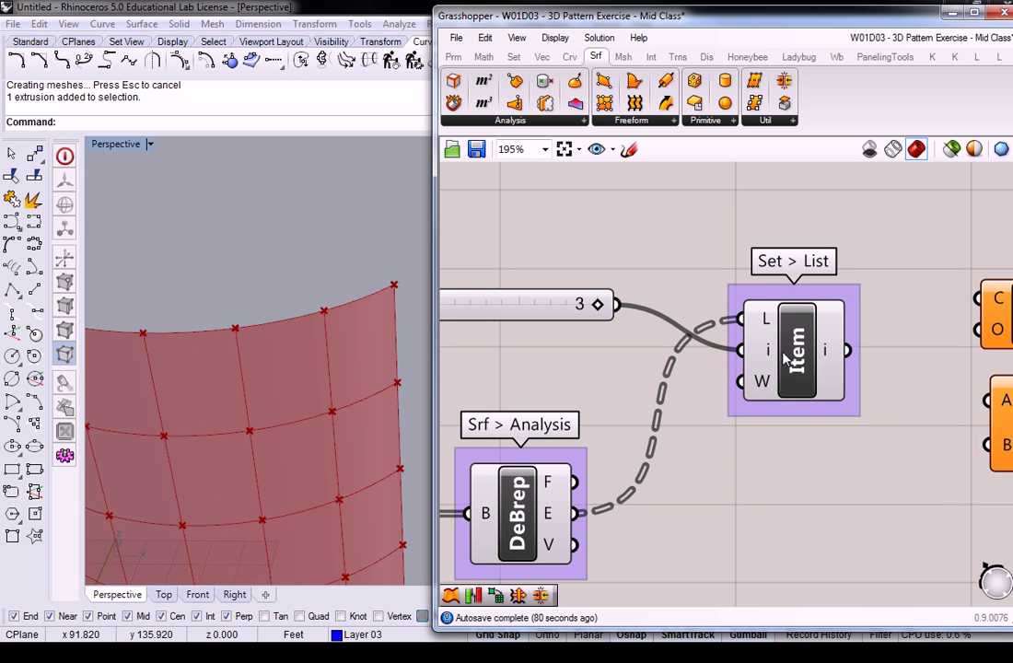
mouse_move(831, 354)
left_click(523, 310)
right_click_drag(523, 310, 594, 307)
key("ctrl+c")
key("ctrl+v")
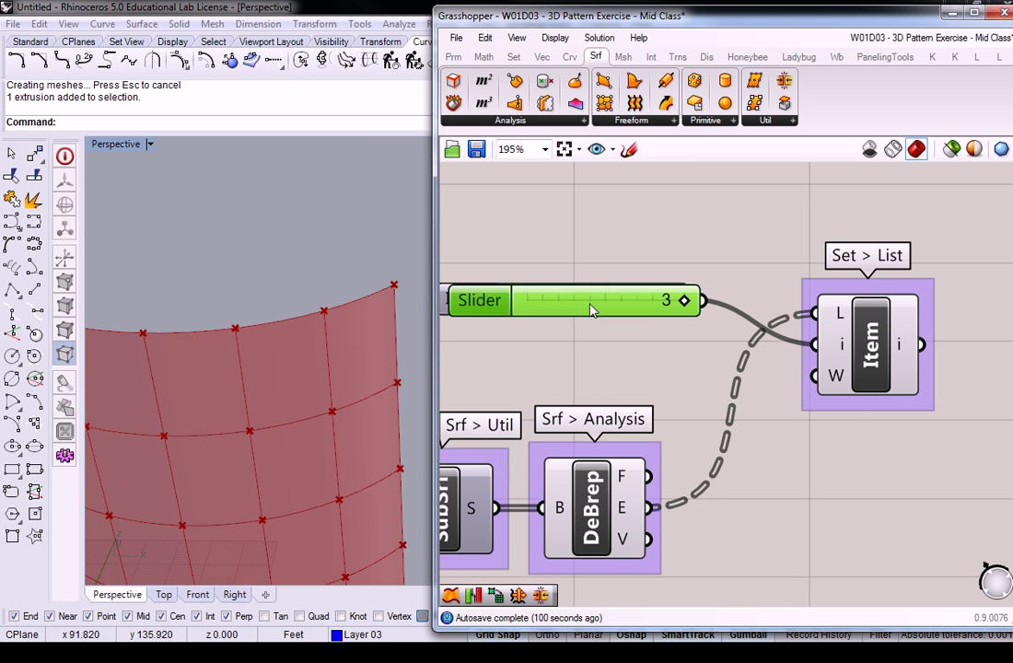
left_click_drag(594, 313, 573, 256)
left_click_drag(669, 261, 822, 354)
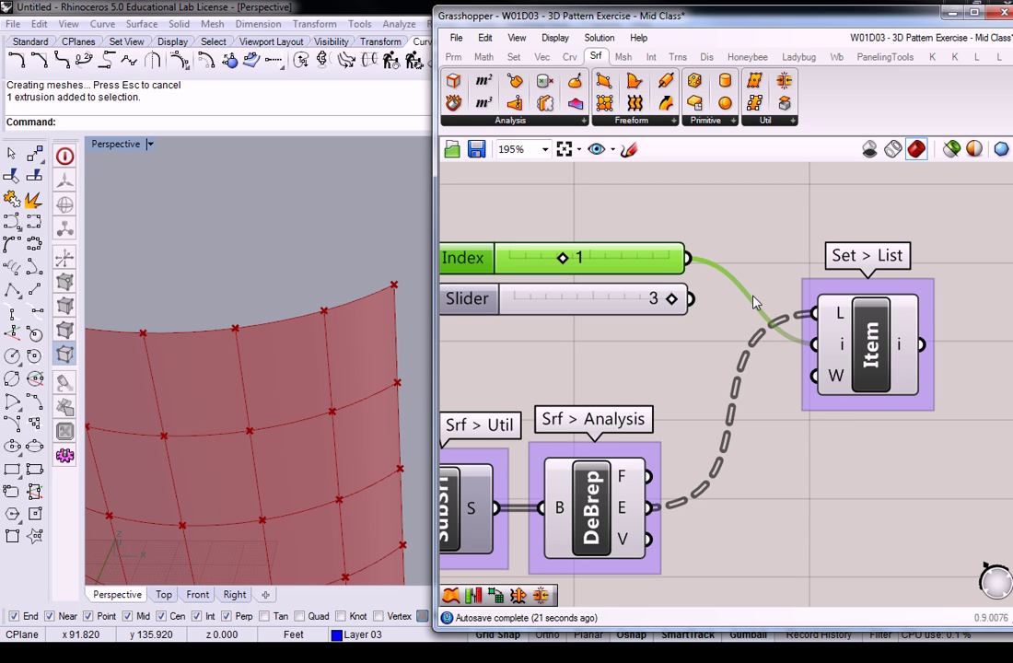
Step: Connect the lower Index slider, set to 3, to the List Item's index input alongside the existing one
left_click_drag(692, 299, 814, 344)
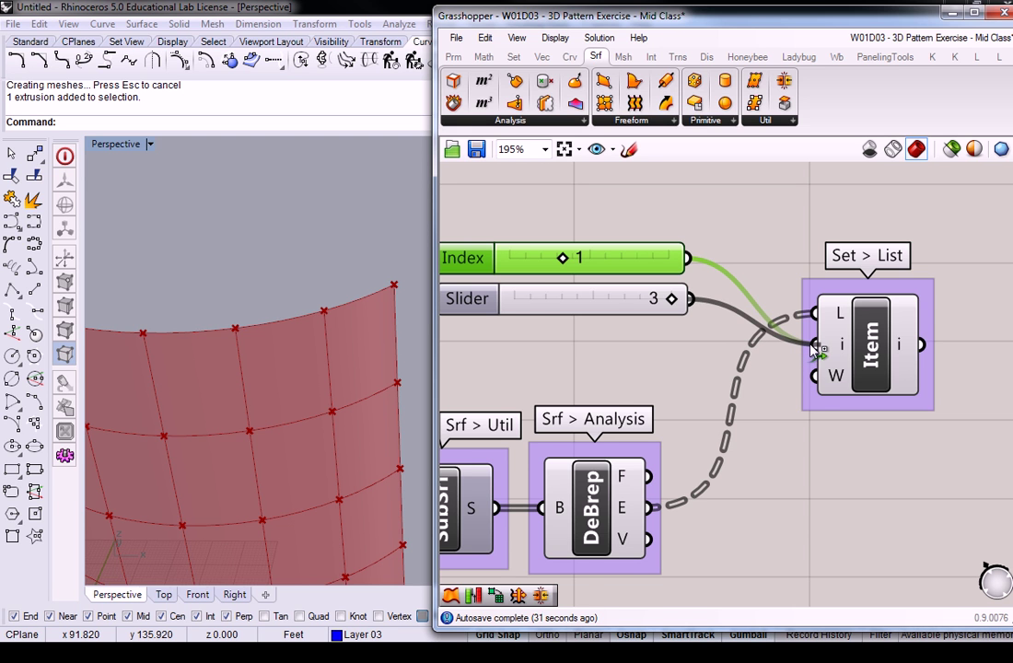
left_click(784, 257)
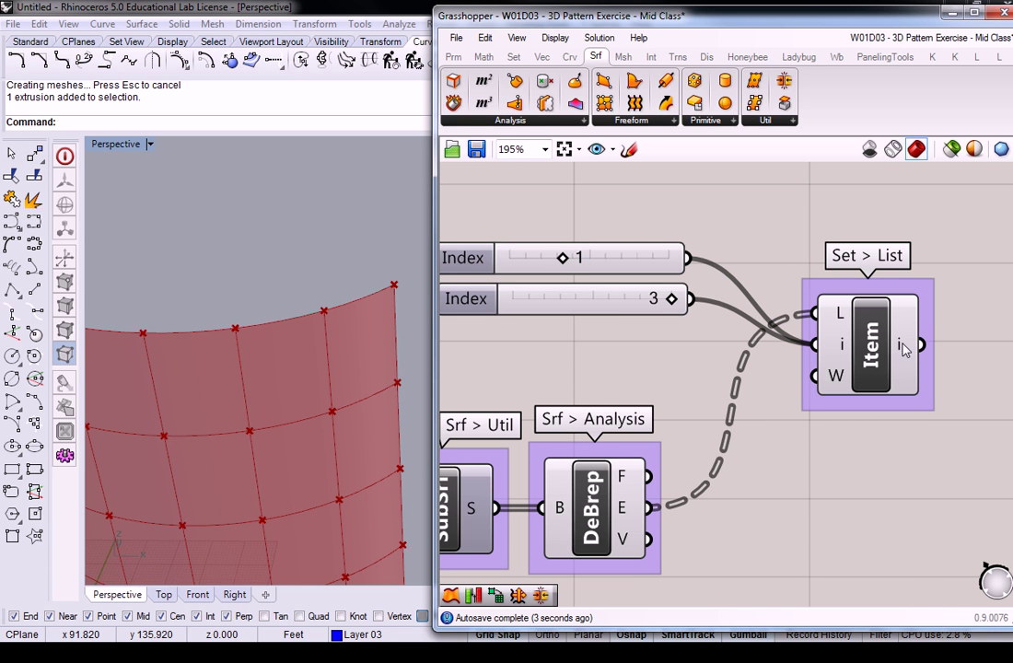
Step: Move the Loft and Ruled Surface components farther away from the List Item to free up canvas space
mouse_move(904, 348)
right_click_drag(905, 348, 845, 329)
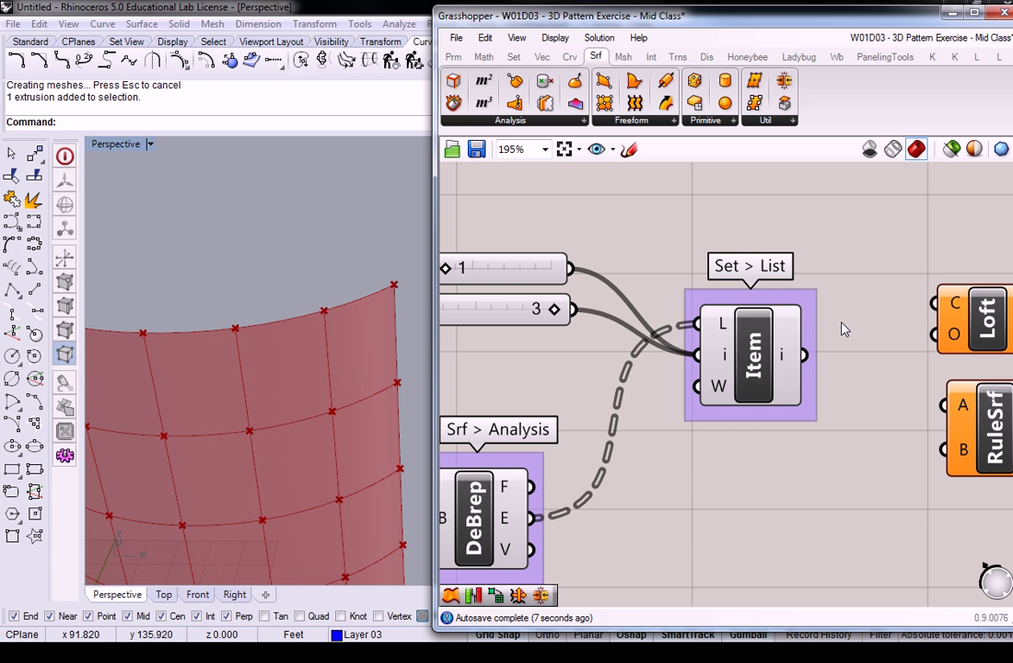
right_click_drag(844, 326, 766, 240)
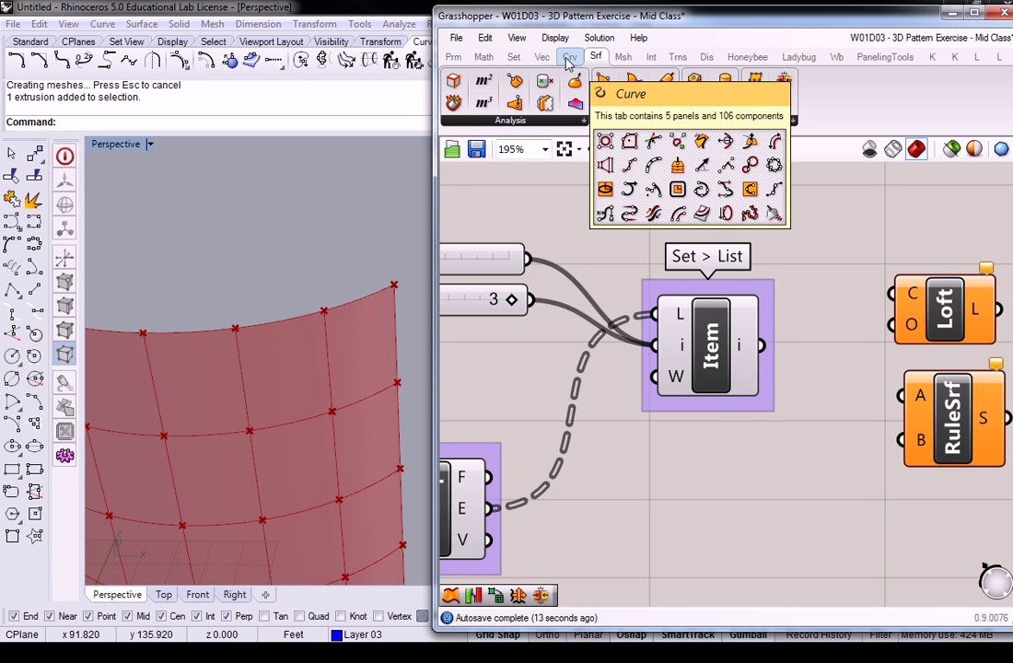
right_click_drag(795, 240, 685, 210)
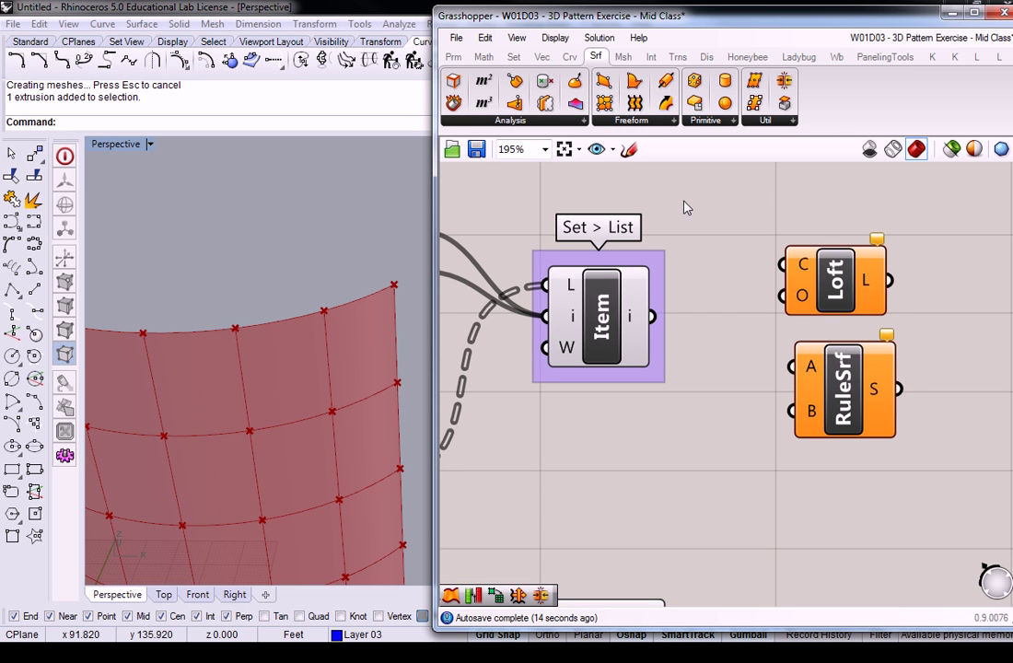
left_click(838, 385)
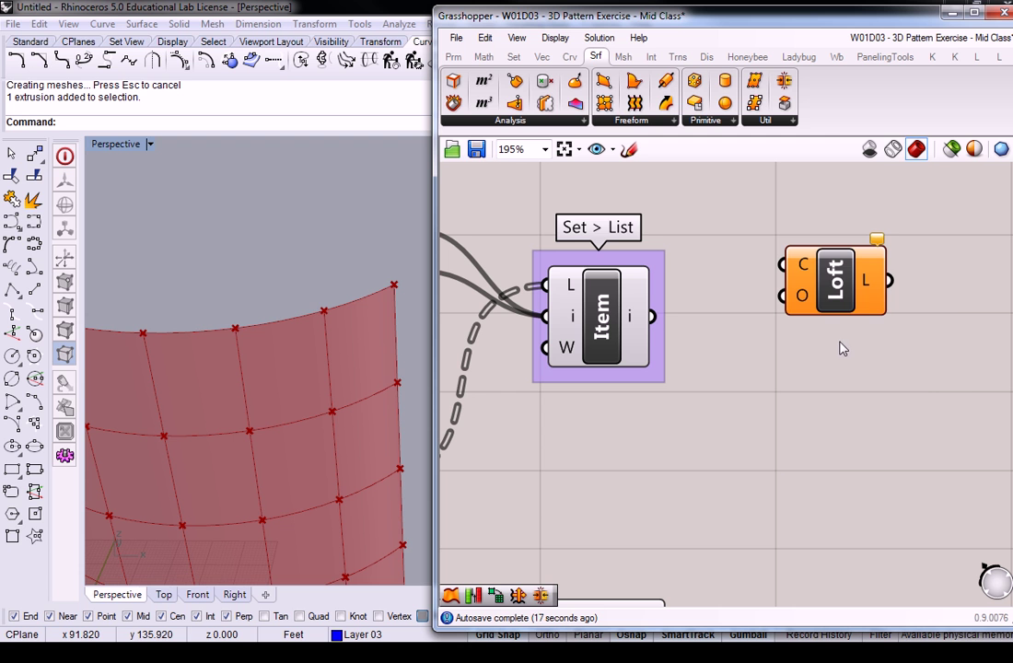
left_click_drag(961, 202, 921, 369)
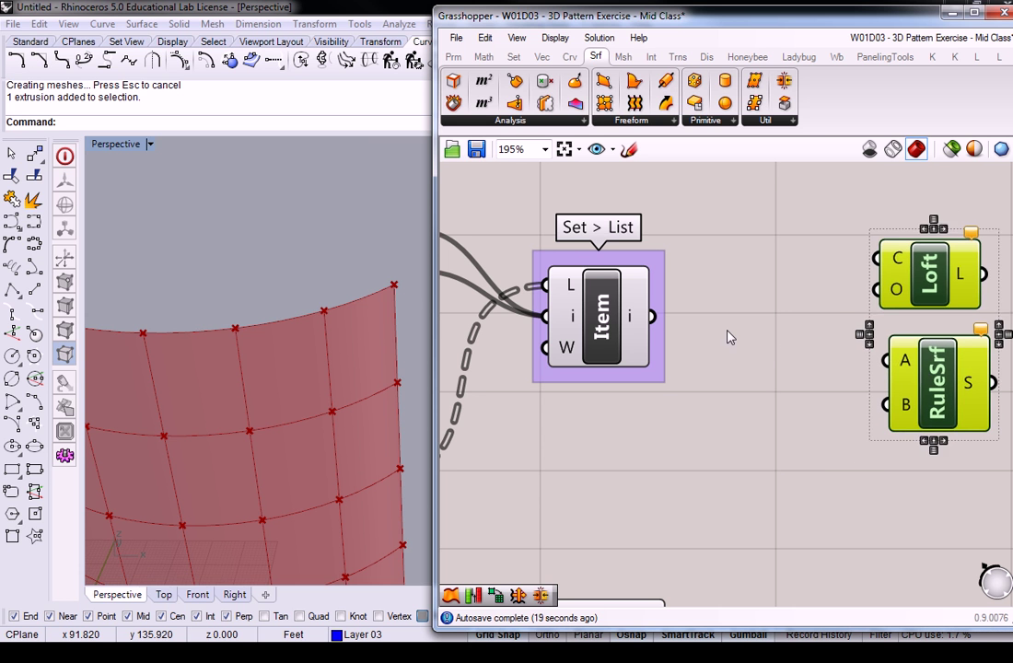
left_click(730, 333)
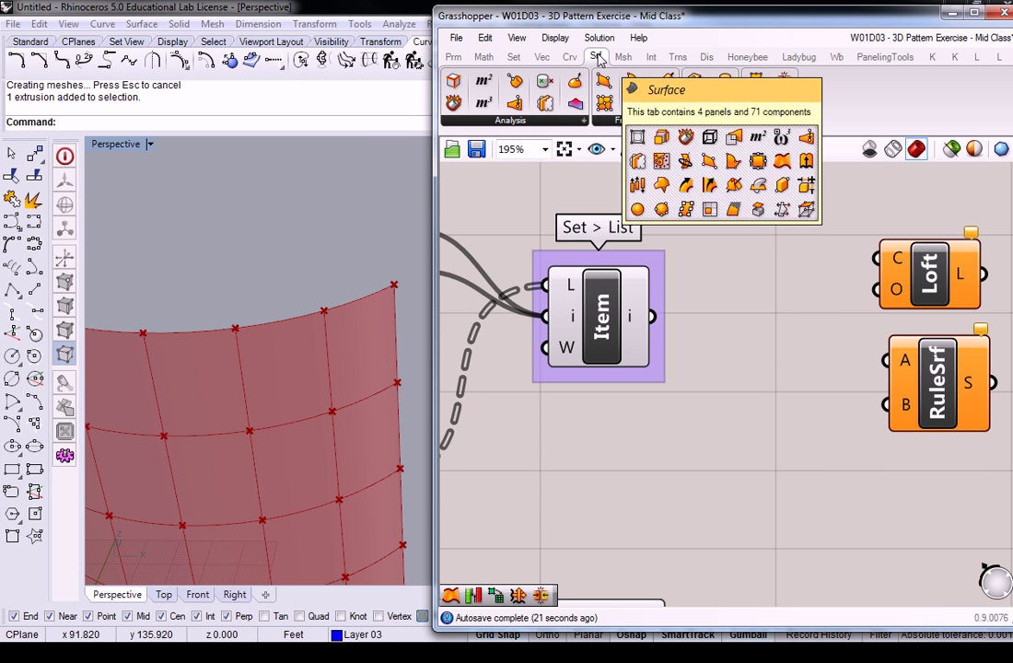
Step: Attach a Panel to the List Item output to read its curve data, and delete the Panel again
left_click(462, 61)
left_click_drag(664, 106, 663, 460)
right_click_drag(717, 412, 723, 344)
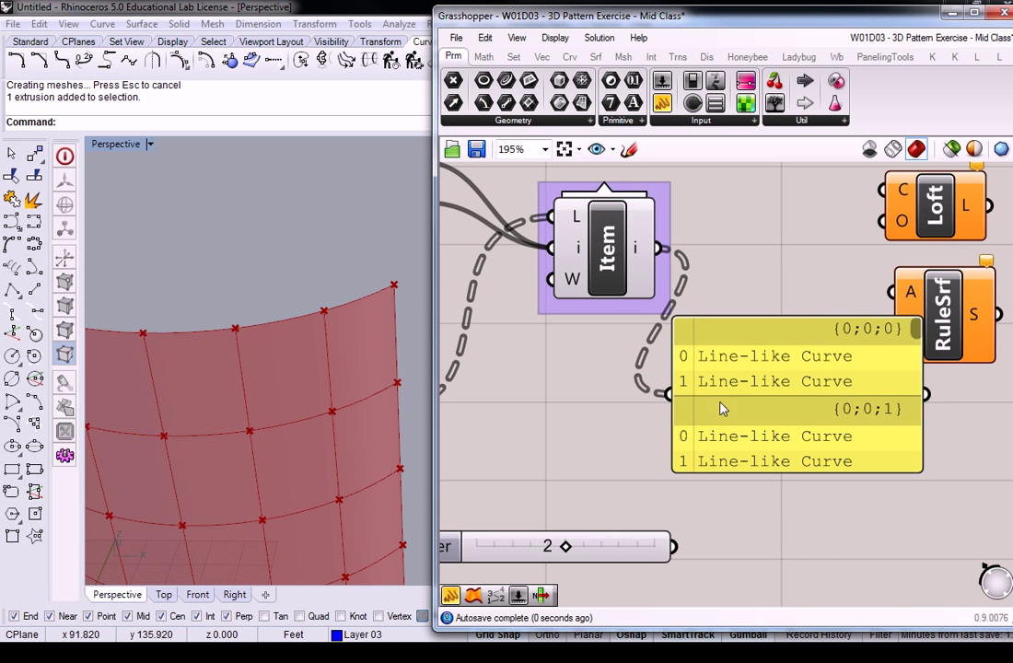
type("W")
left_click(786, 254)
left_click(156, 122)
key("BackSpace")
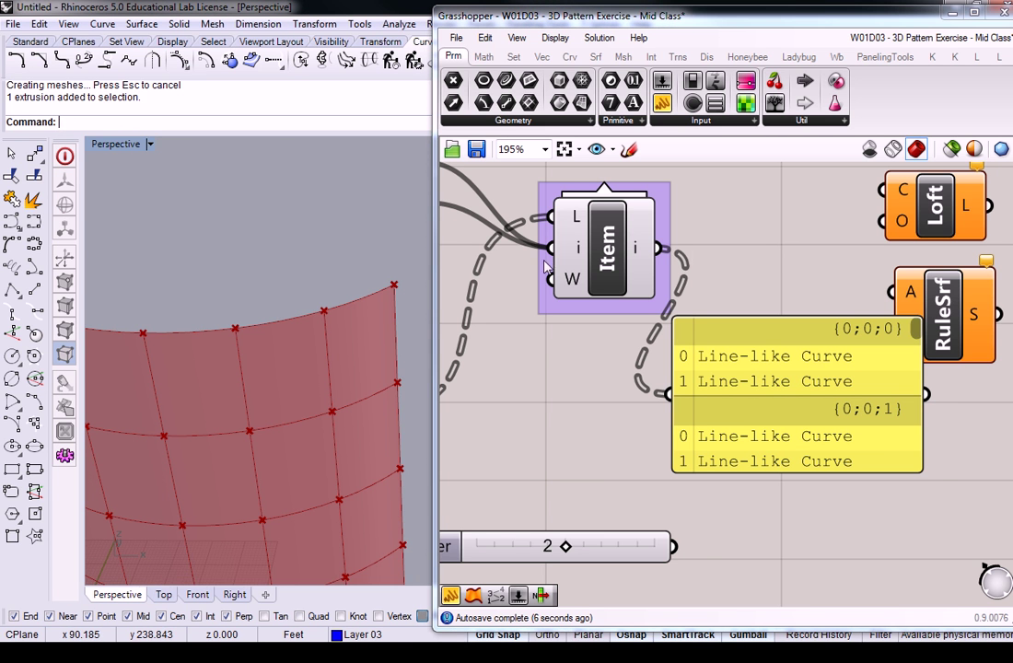
left_click(763, 335)
key("Delete")
Step: Bring the Loft component closer to the List Item and connect the List Item output to Loft's curves input
right_click_drag(766, 261, 746, 346)
left_click_drag(916, 283, 797, 327)
left_click_drag(634, 332, 744, 319)
Step: Turn off the viewport preview of the List Item and Deconstruct Brep components
left_click(586, 332)
right_click(580, 332)
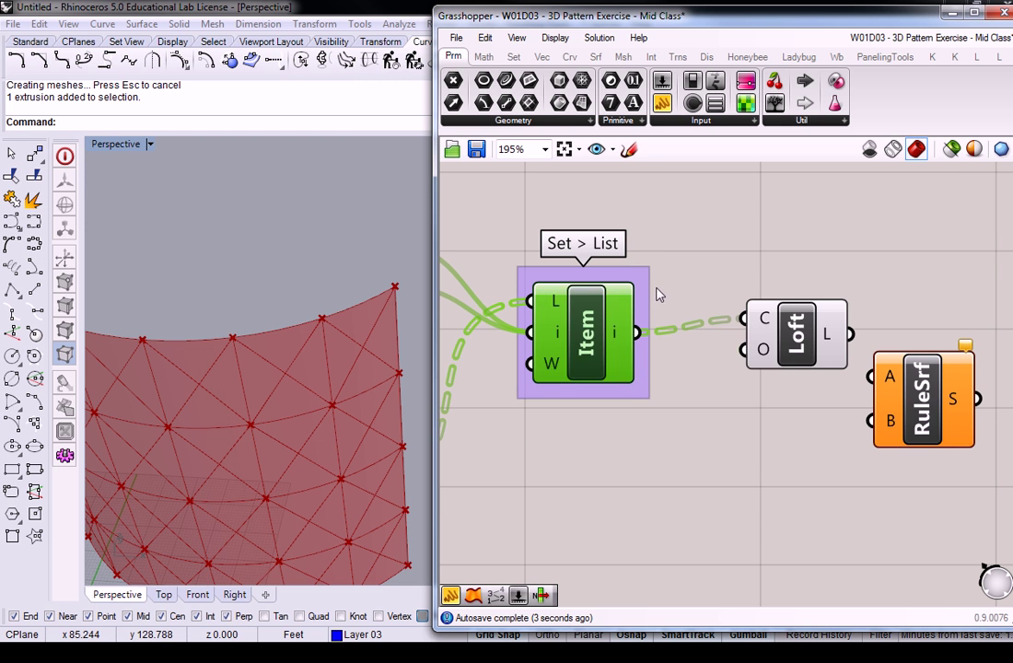
scroll(590, 277, "down", 3)
right_click_drag(477, 398, 690, 400)
right_click(691, 402)
left_click(730, 427)
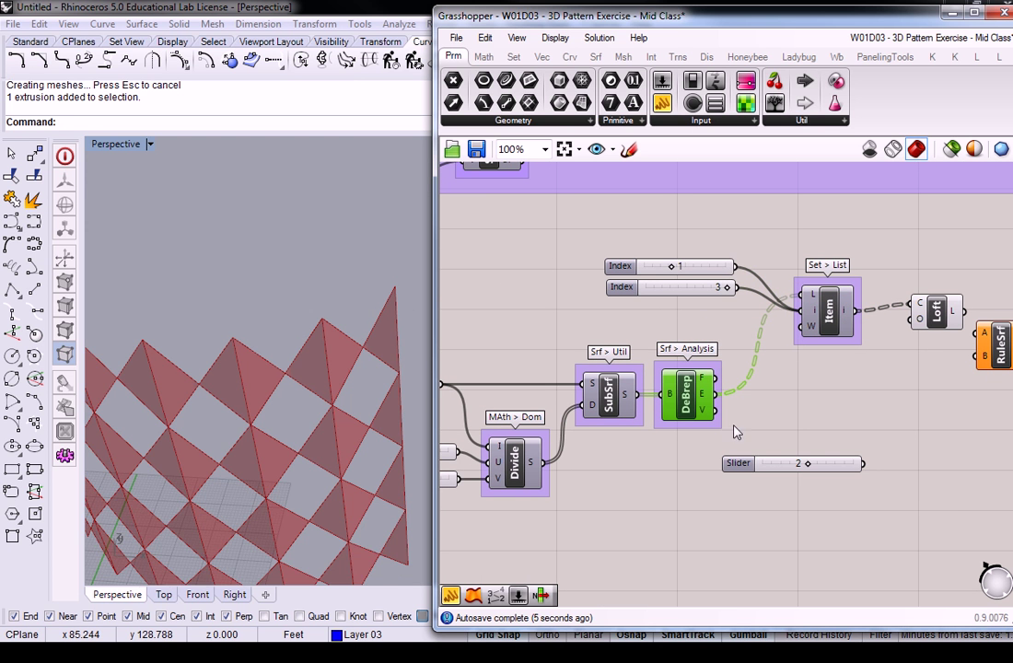
Step: Reposition the List Item and Loft components so that they line up with the Index sliders
right_click_drag(372, 344, 309, 216)
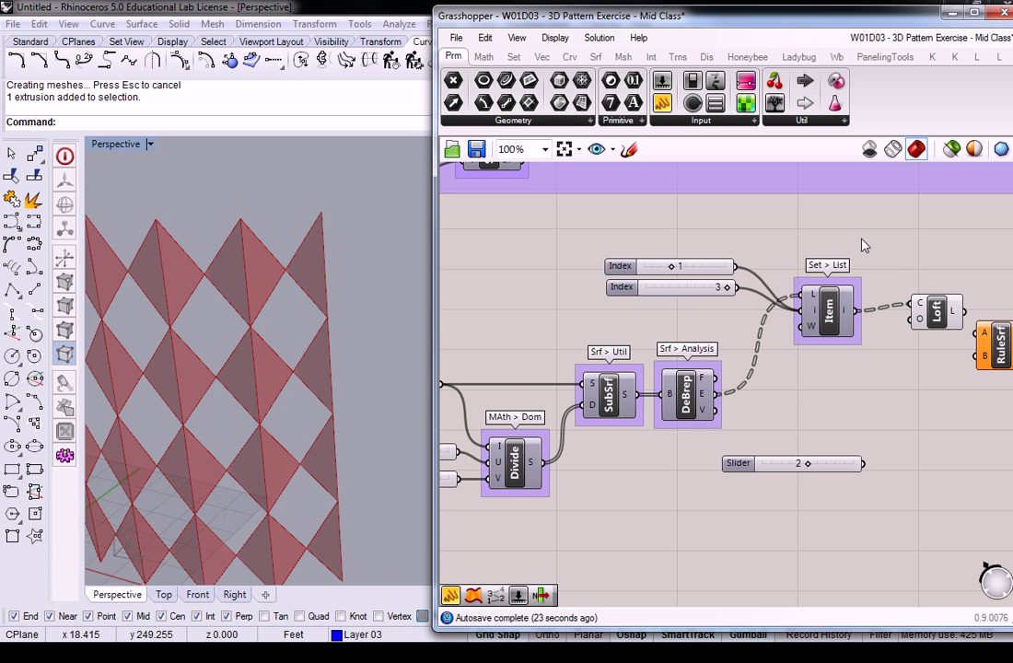
left_click_drag(827, 302, 839, 304)
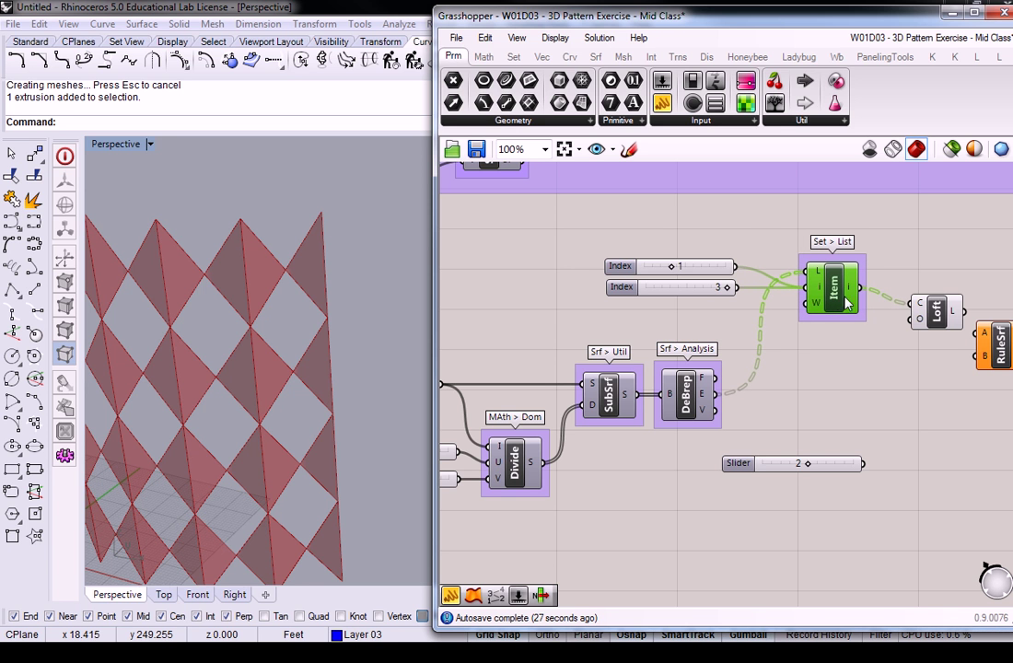
left_click(941, 309)
left_click_drag(944, 311, 944, 306)
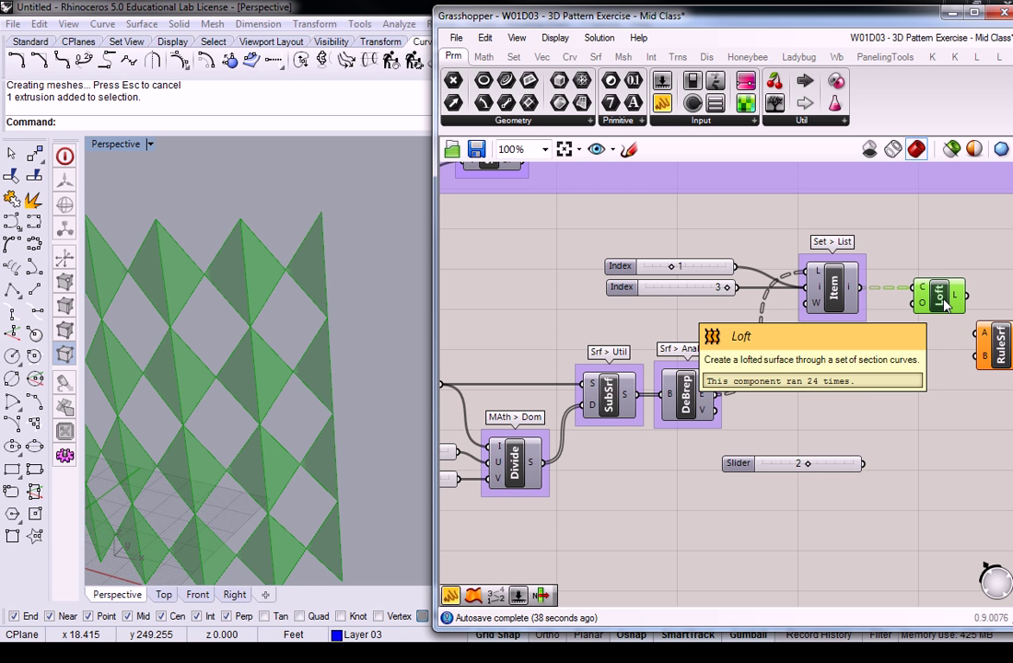
Step: Duplicate the List Item component directly below the original, keeping its input connections
left_click(836, 294)
left_click(938, 294)
left_click(838, 295)
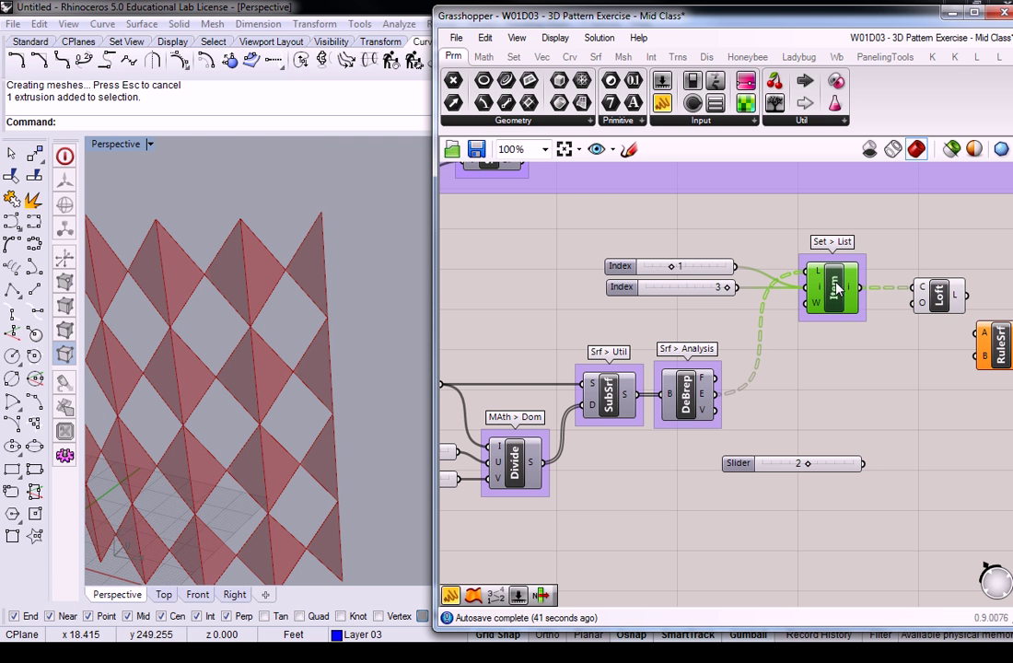
left_click_drag(841, 299, 834, 355)
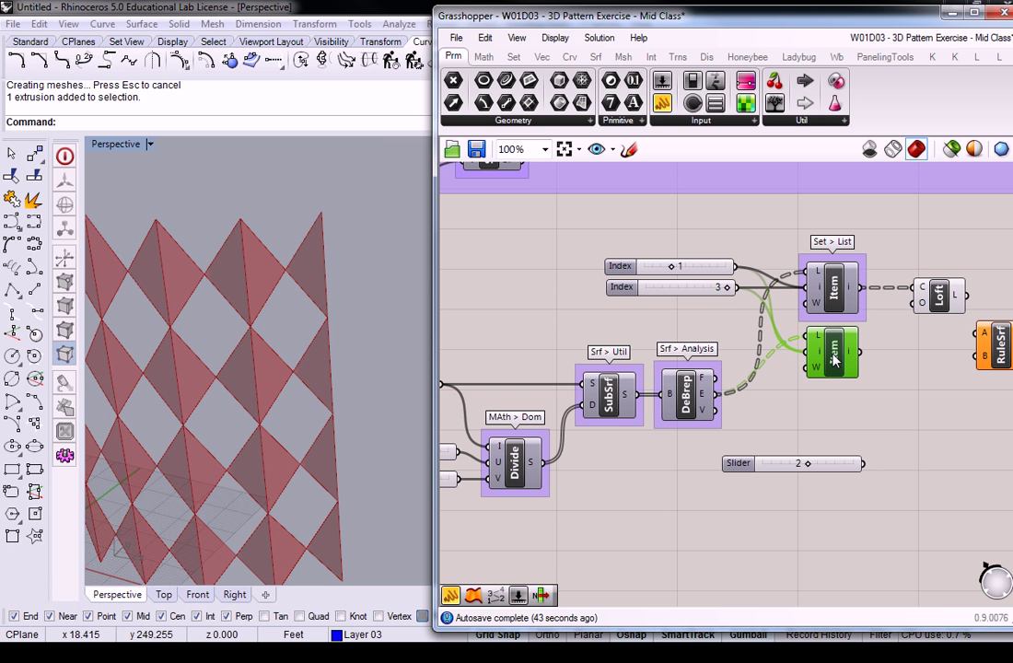
left_click(796, 318)
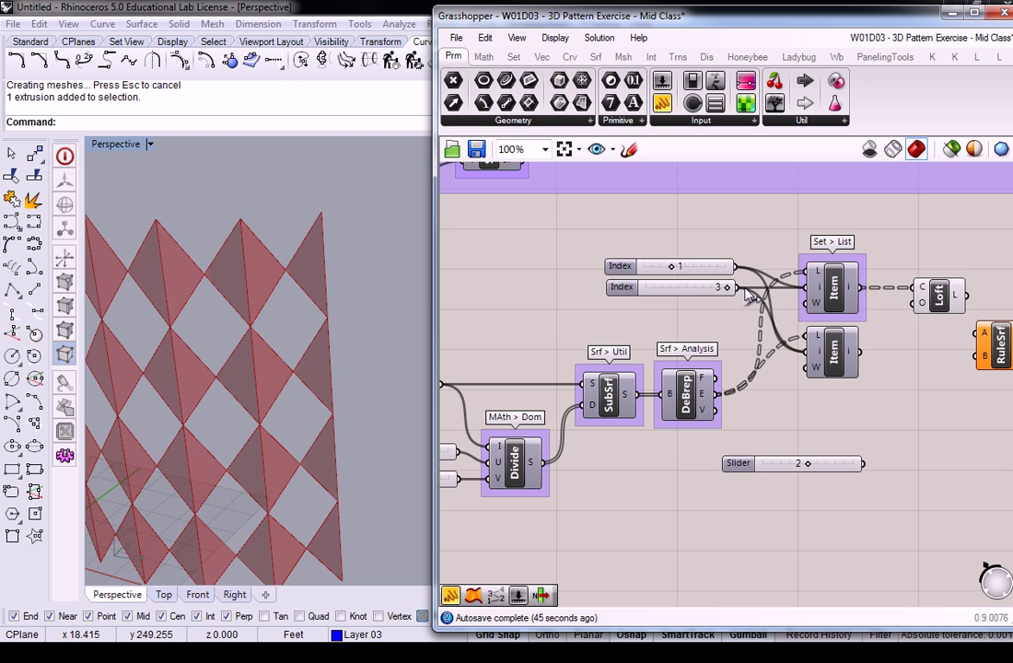
Step: Disconnect the Index slider set to 3 from the upper List Item's index input
right_click(816, 290)
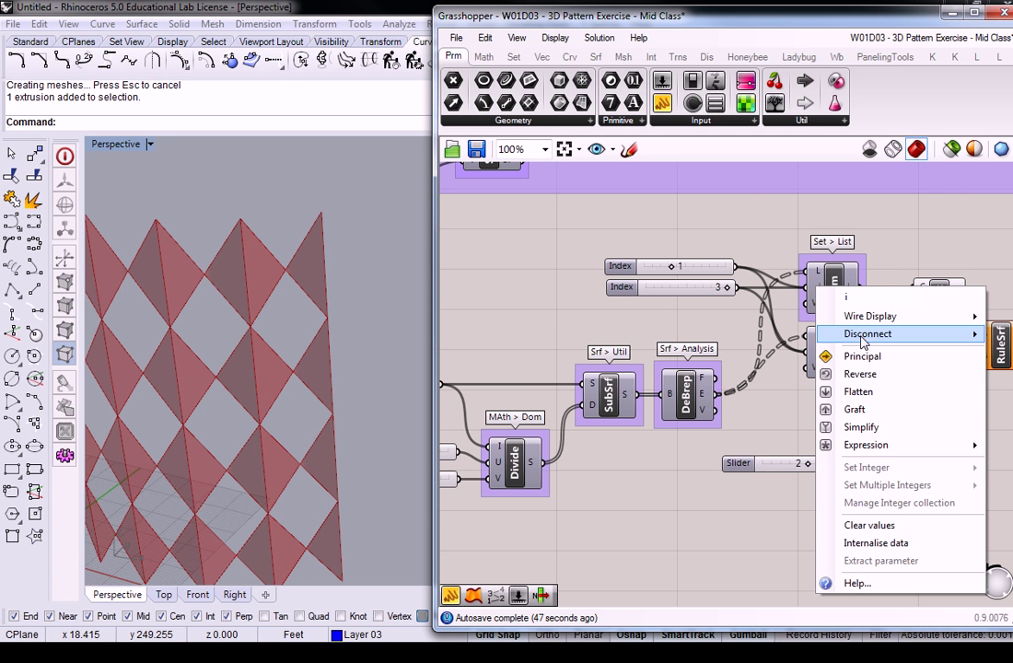
right_click_drag(896, 337, 742, 340)
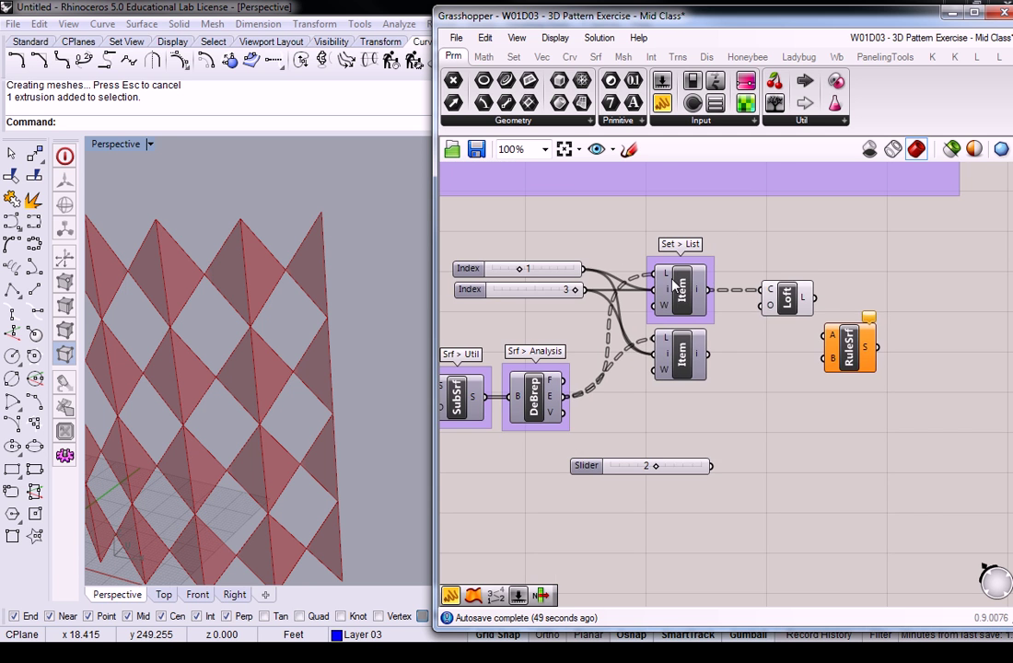
right_click(664, 292)
mouse_move(783, 339)
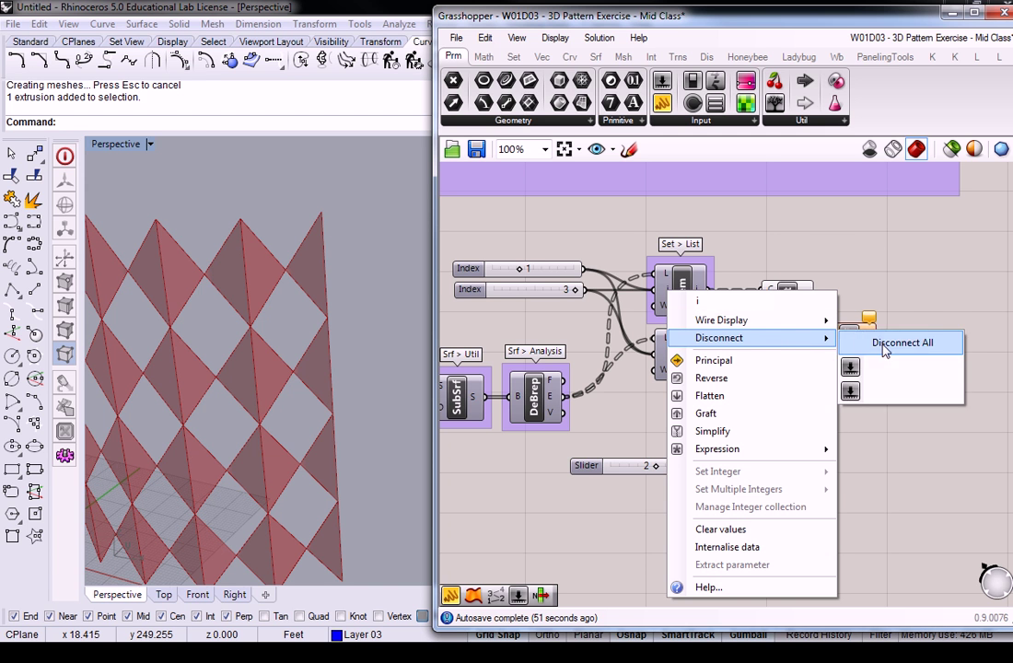
left_click(882, 388)
Step: Disconnect the Index slider set to 1 from the lower List Item's index input
right_click_drag(668, 360, 760, 353)
right_click(760, 351)
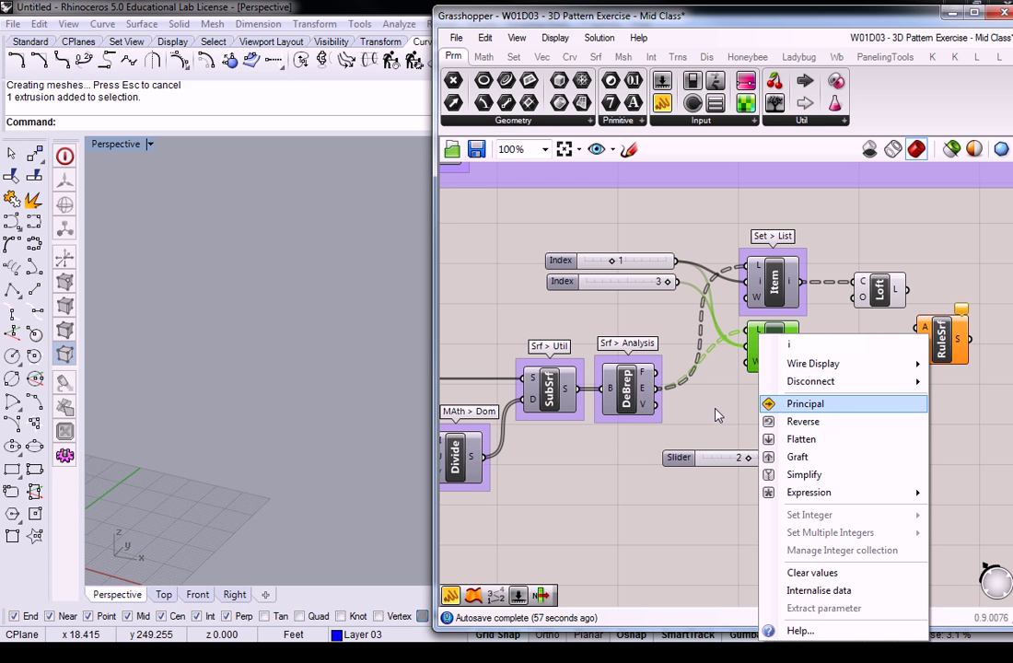
mouse_move(811, 381)
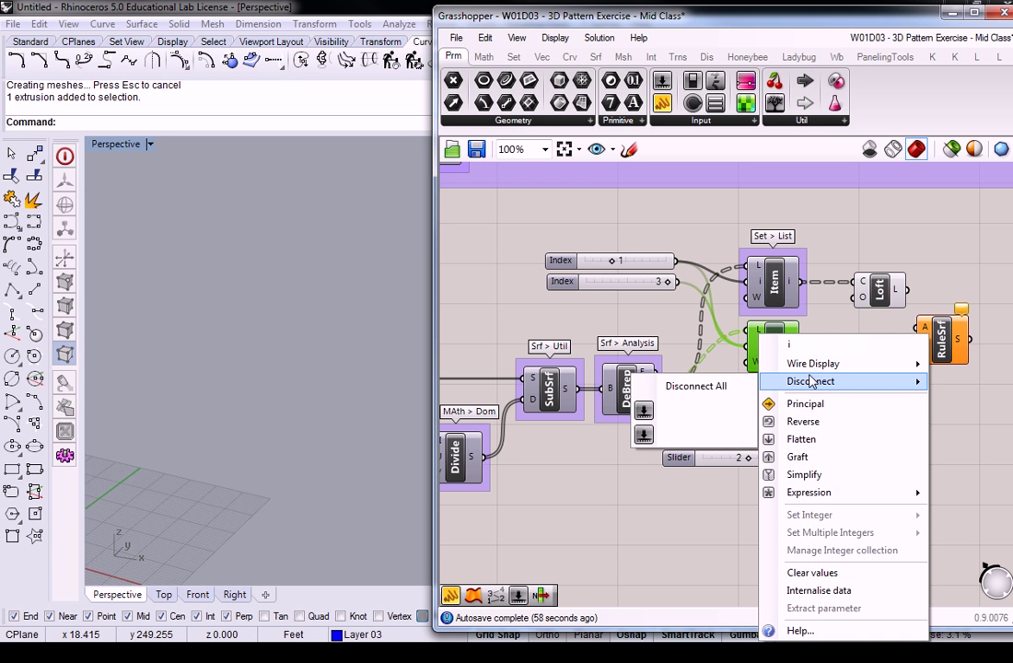
left_click(719, 412)
left_click(722, 234)
Step: Delete the Loft component from the canvas
right_click_drag(830, 372, 802, 374)
left_click(849, 297)
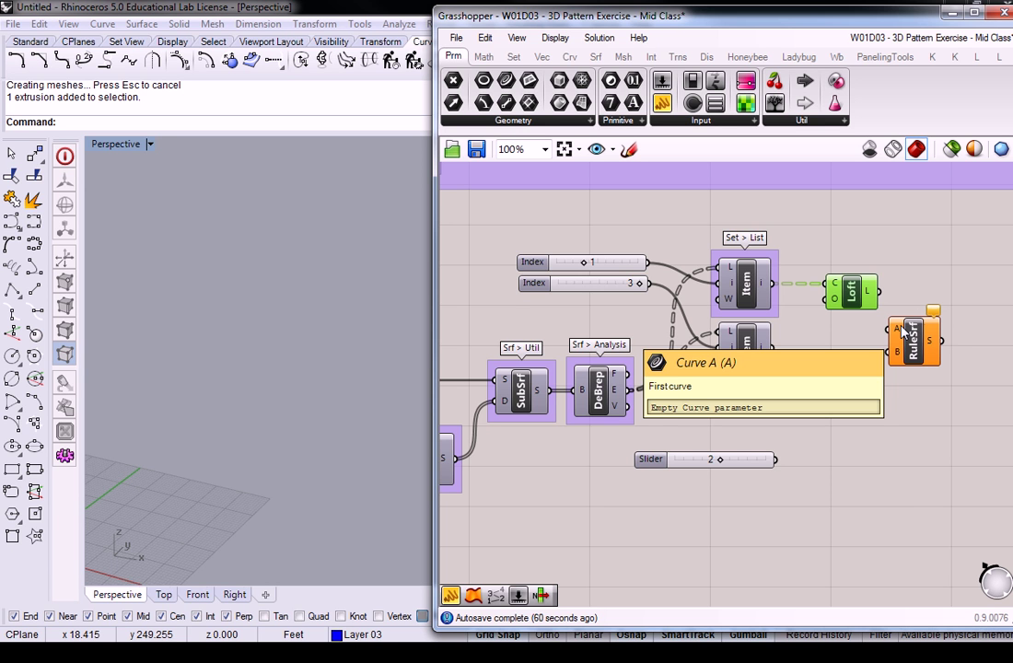
key("Delete")
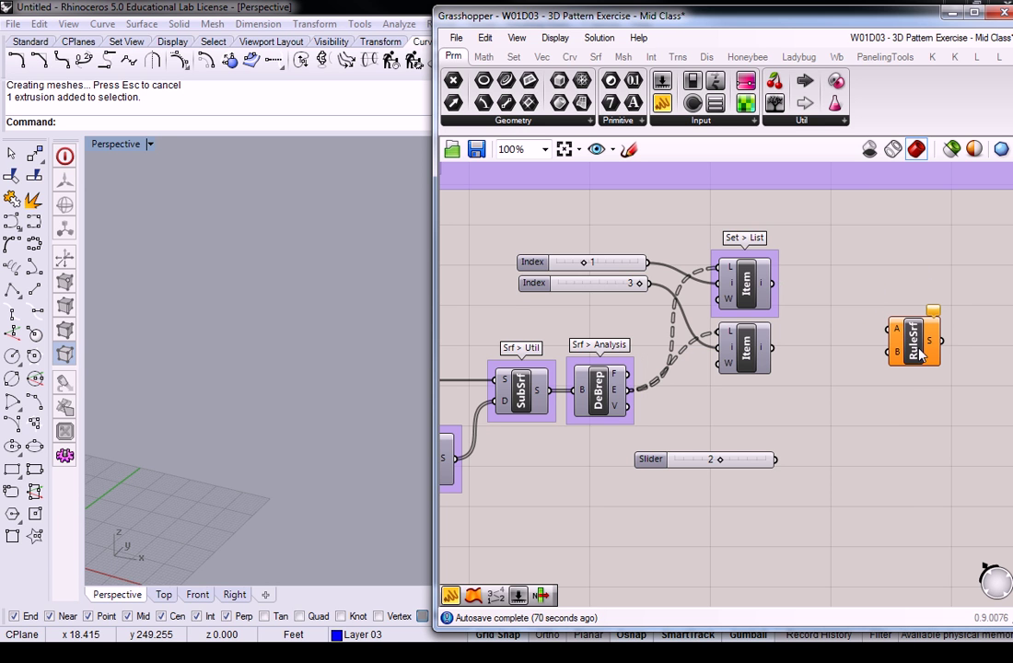
Step: Move the Ruled Surface closer and connect the upper List Item to its A input and the lower one to B
left_click_drag(918, 350, 873, 324)
left_click(827, 321)
right_click_drag(778, 327, 805, 335)
left_click_drag(801, 291, 871, 311)
left_click_drag(799, 355, 880, 337)
right_click_drag(289, 300, 308, 286)
left_click(879, 277)
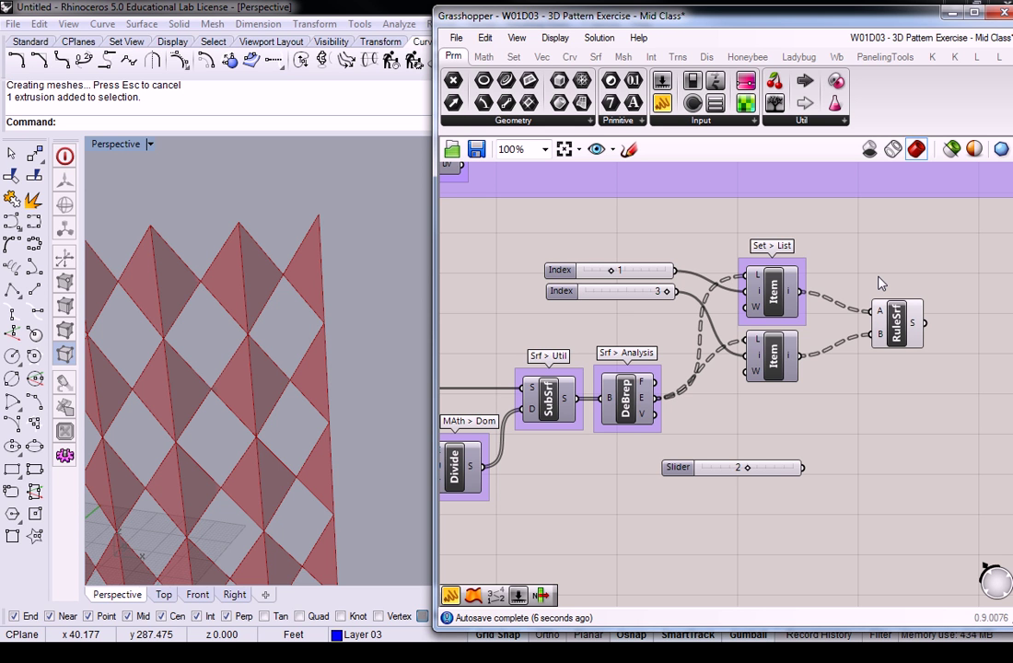
Step: Preview the upper List Item's curves in the viewport and hide them again
right_click(778, 296)
left_click(786, 324)
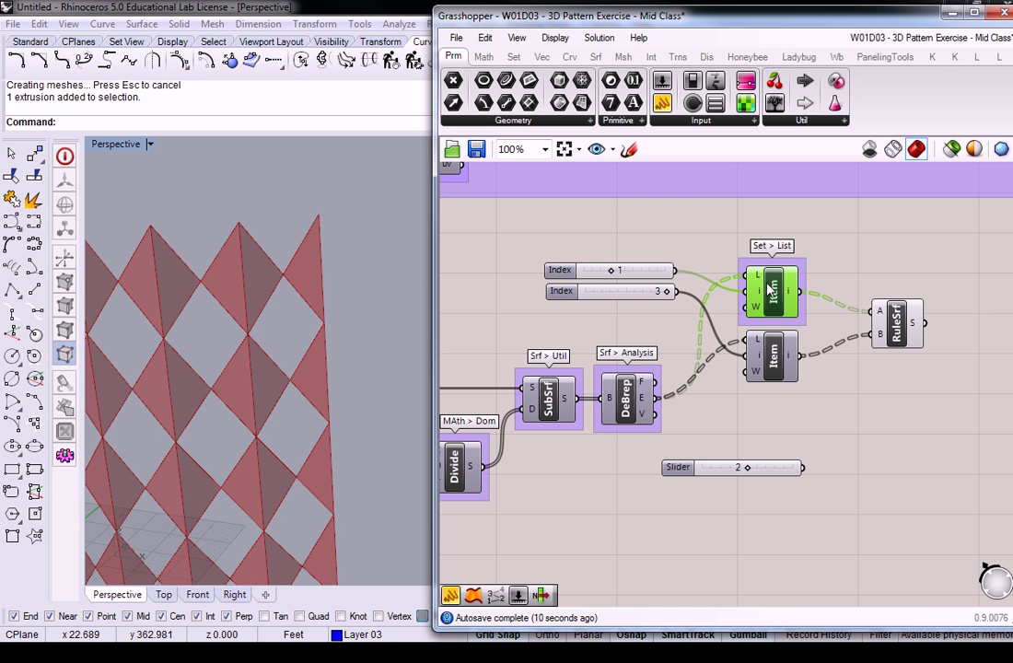
left_click(840, 270)
mouse_move(313, 305)
right_mouse_down()
mouse_move(274, 330)
mouse_move(349, 379)
mouse_move(194, 327)
mouse_move(260, 333)
mouse_move(127, 384)
mouse_move(246, 329)
mouse_move(267, 208)
mouse_move(392, 267)
mouse_move(327, 311)
right_mouse_up()
left_click(724, 270)
right_click(780, 285)
left_click(812, 315)
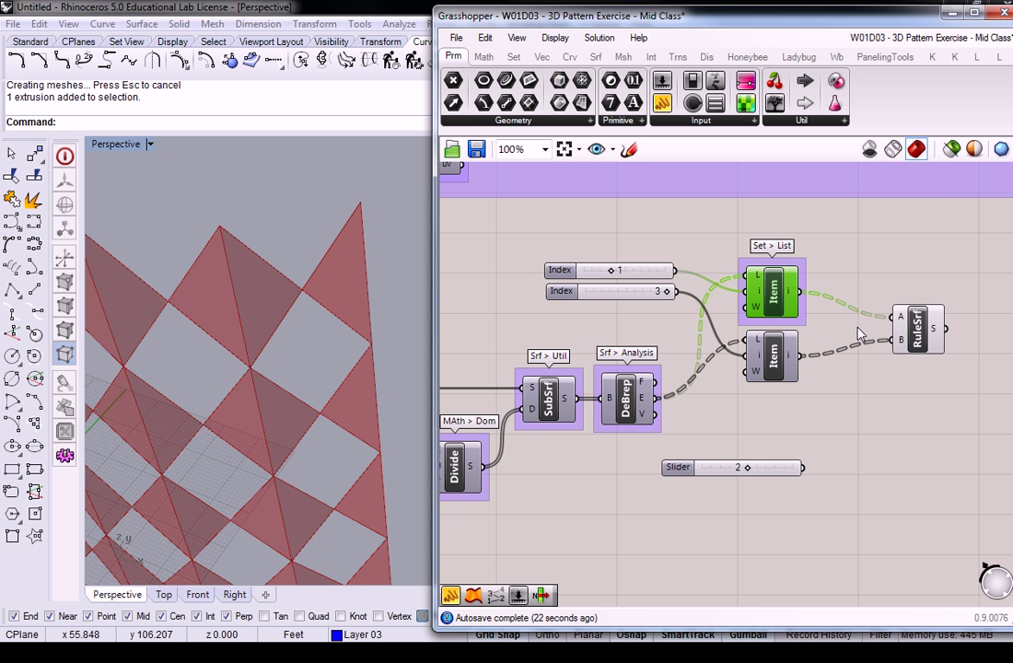
Step: Insert a Flip Curve component between the lower List Item and the Ruled Surface's B input, and tidy the component spacing
left_click(570, 56)
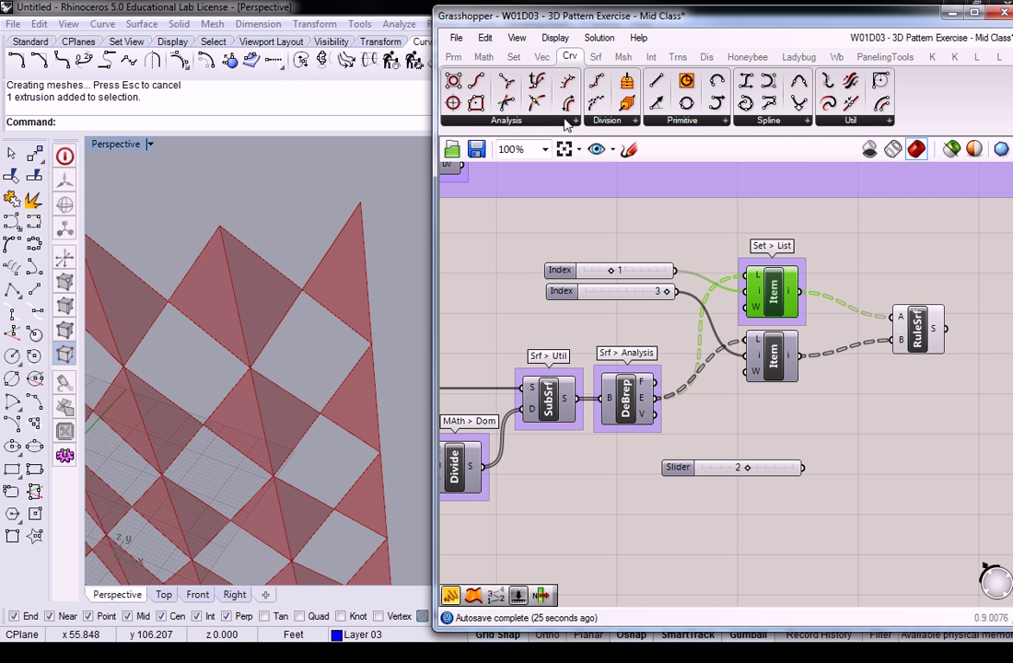
left_click(856, 121)
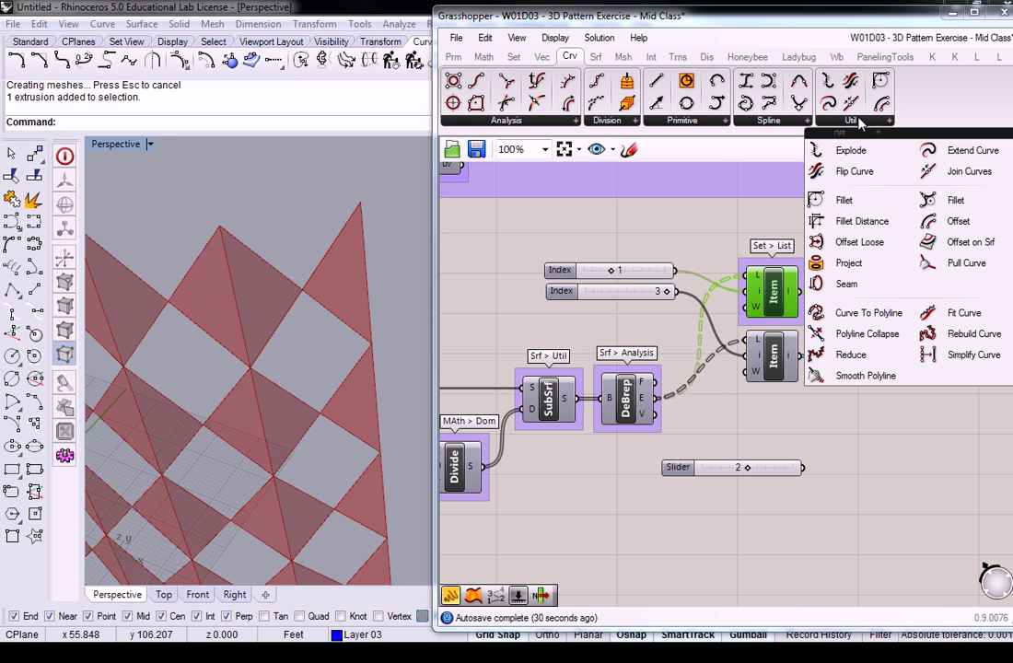
left_click(843, 176)
left_click(852, 350)
left_click_drag(852, 350, 896, 339)
mouse_move(829, 380)
left_click_drag(861, 387, 857, 366)
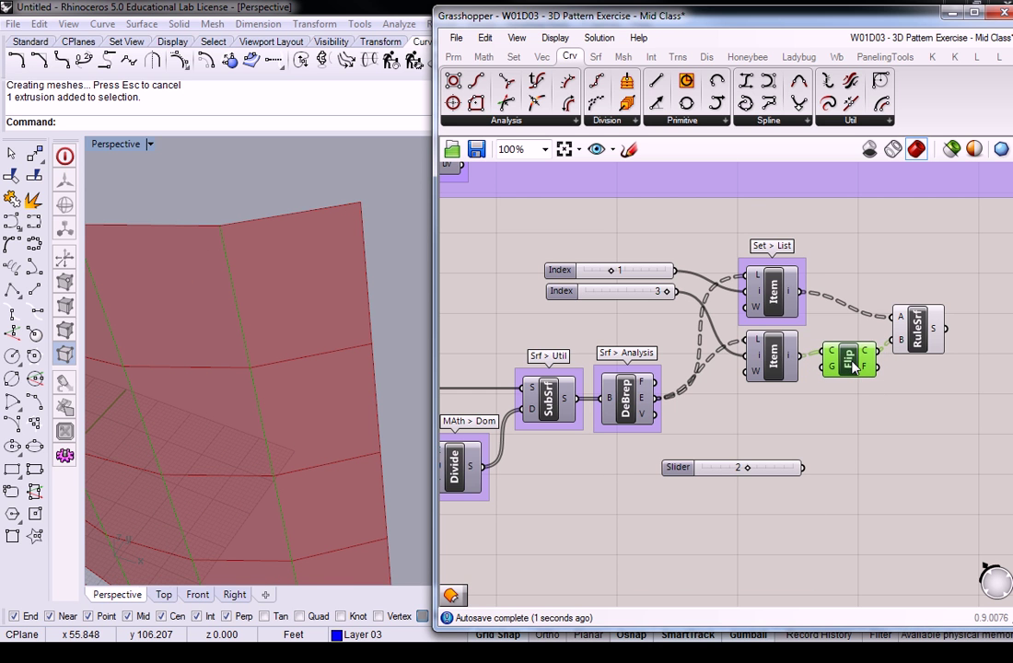
left_click_drag(917, 330, 930, 315)
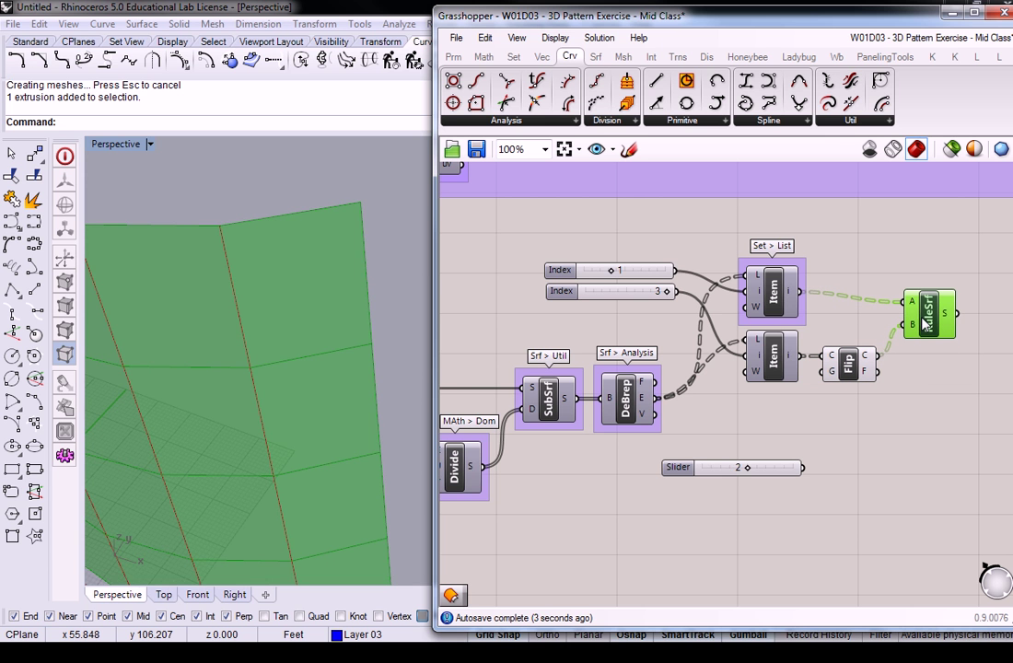
Step: Examine the ruled surface panels in the Rhino perspective view from several angles and distances
right_click_drag(316, 192, 369, 302)
left_click(847, 235)
scroll(289, 261, "up", 4)
scroll(300, 292, "down", 3)
right_click_drag(300, 292, 416, 365)
scroll(158, 379, "up", 3)
right_click_drag(161, 378, 309, 228)
scroll(283, 359, "down", 3)
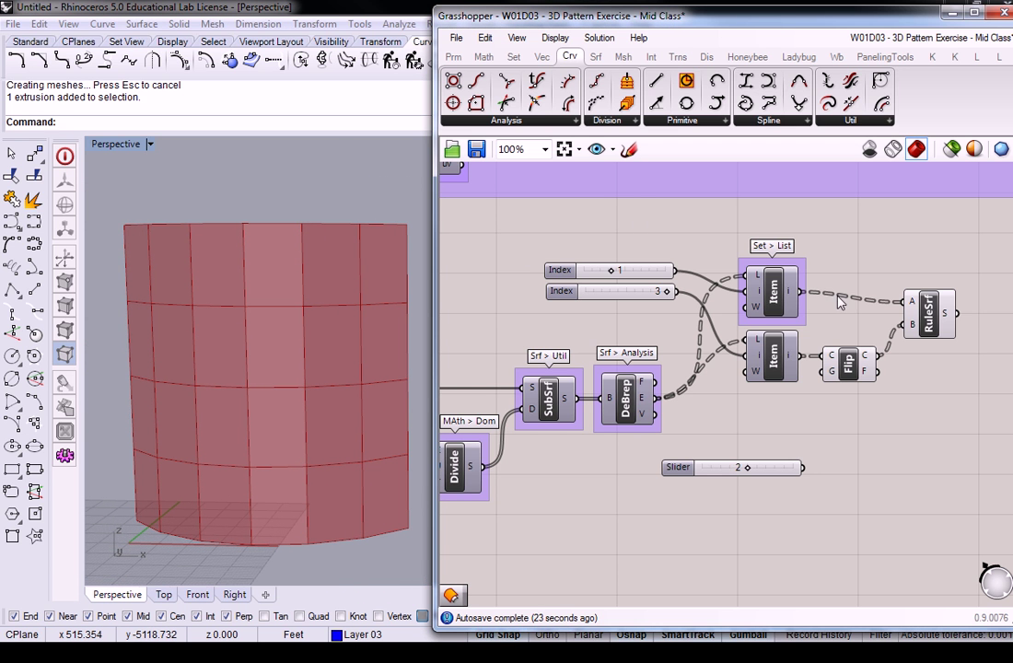
Step: Group the Ruled Surface component and label the group "Srf > Frfm"
left_click_drag(983, 260, 900, 362)
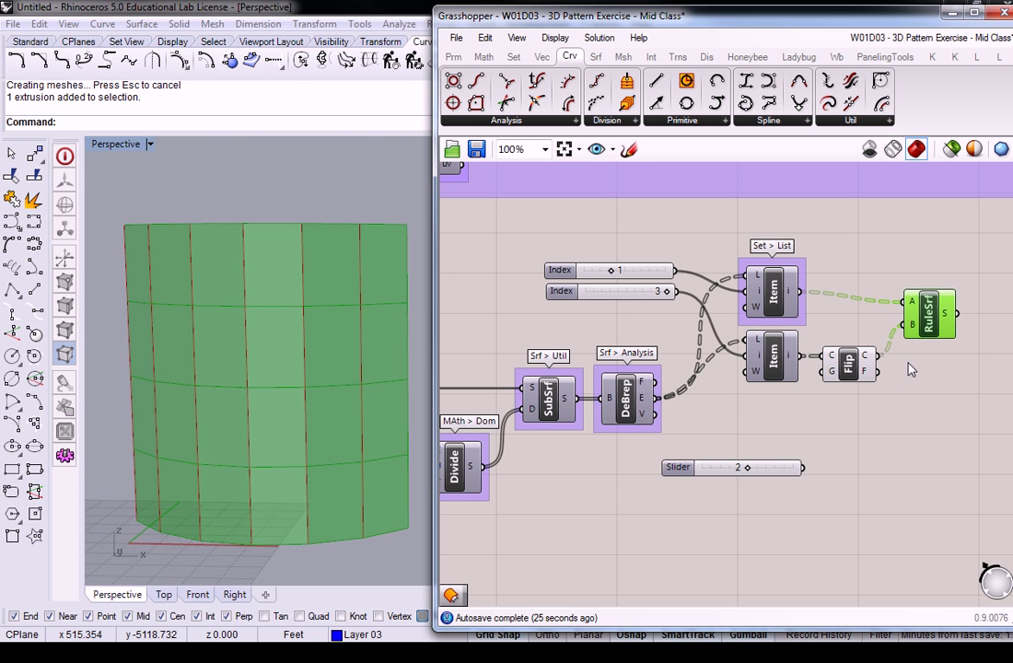
key("ctrl+g")
left_click(941, 244)
right_click(936, 290)
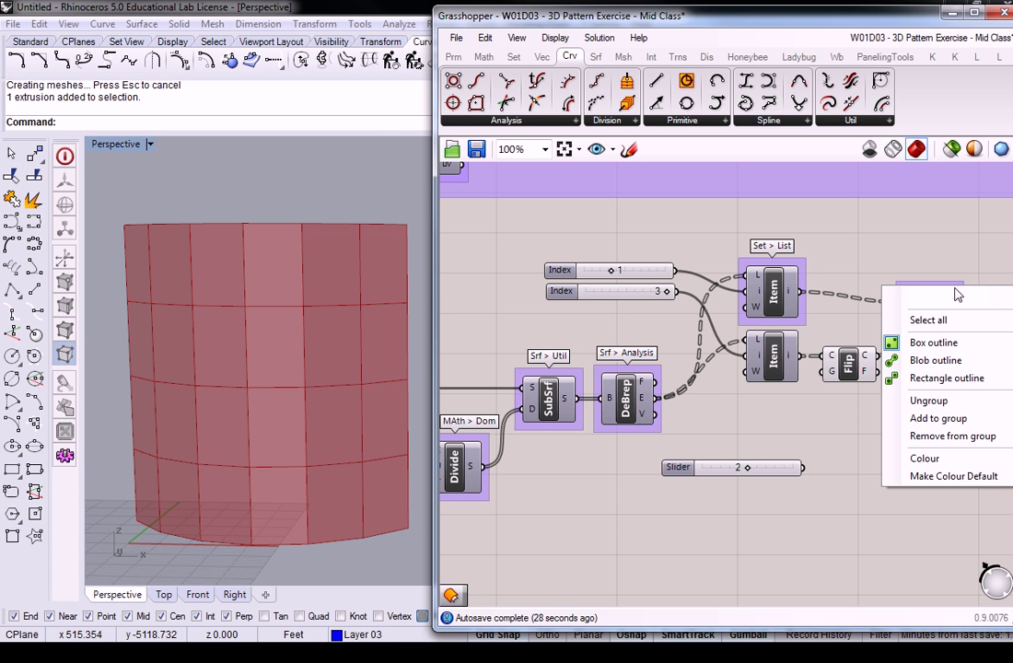
type("Srf >")
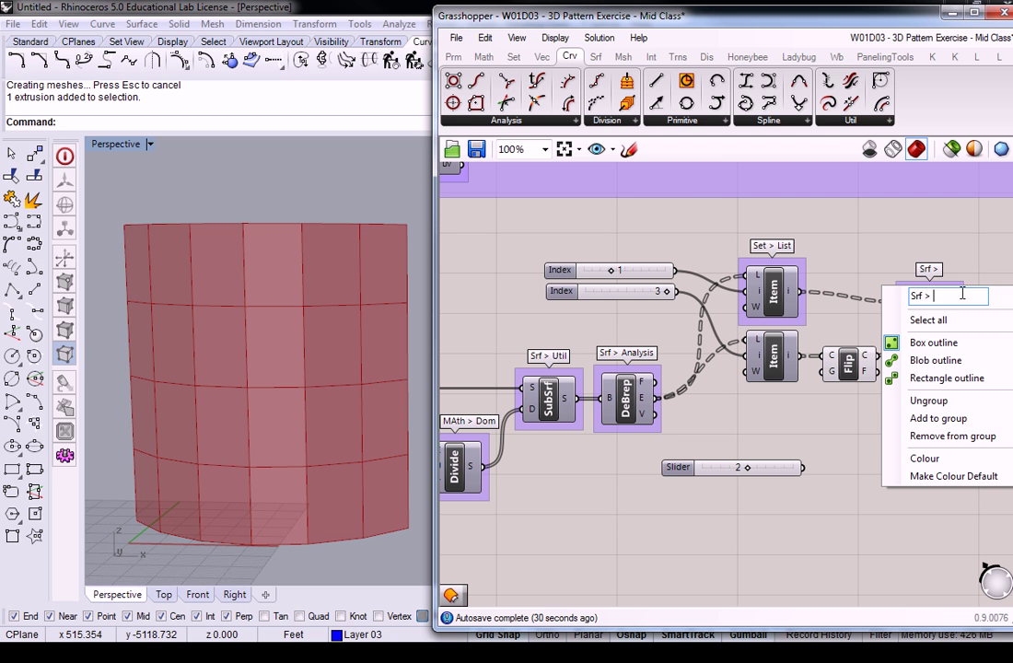
left_click(594, 57)
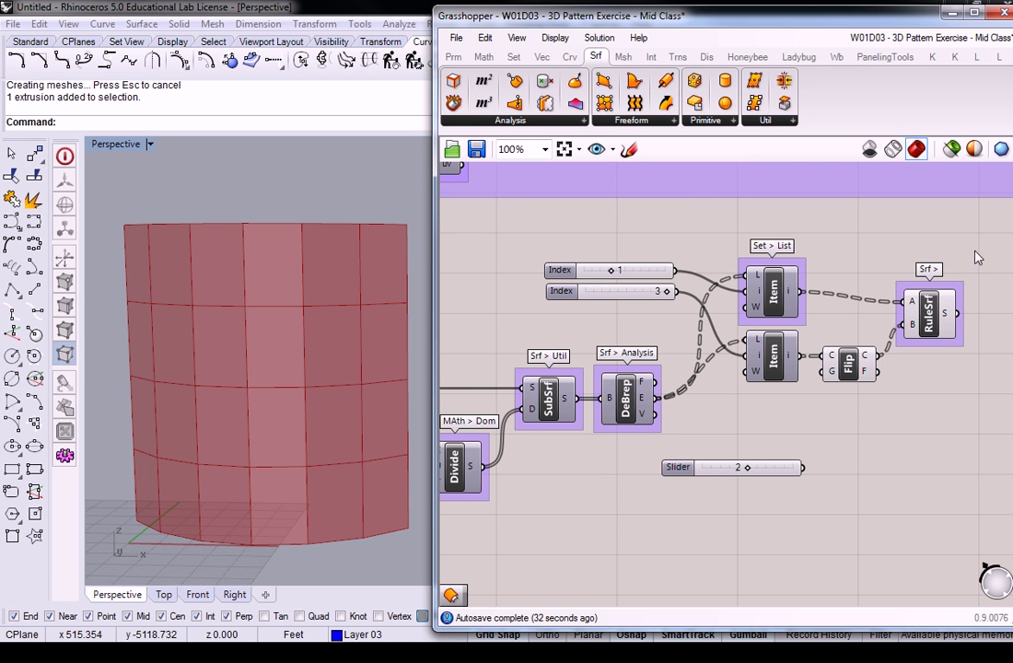
right_click_drag(950, 282, 952, 284)
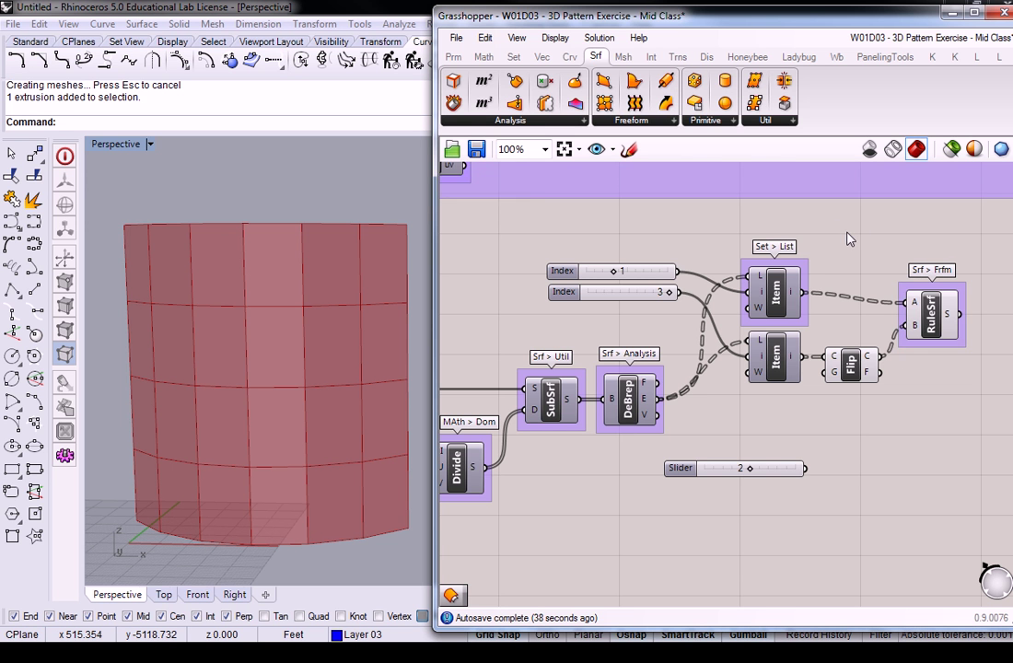
scroll(848, 235, "down", 2)
right_click_drag(865, 225, 821, 263)
right_click_drag(301, 252, 302, 276)
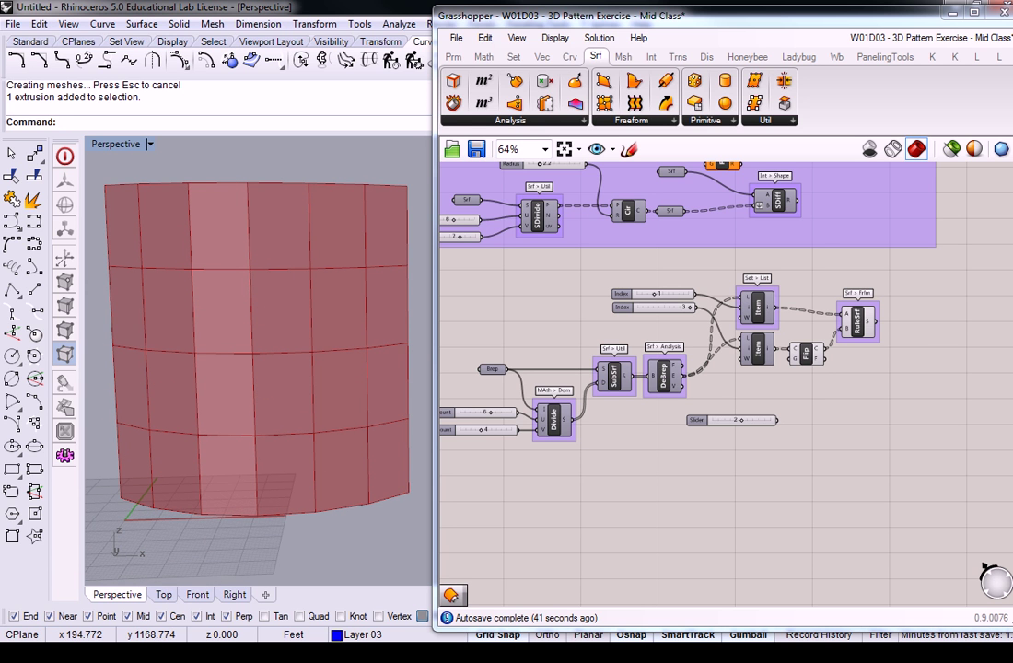